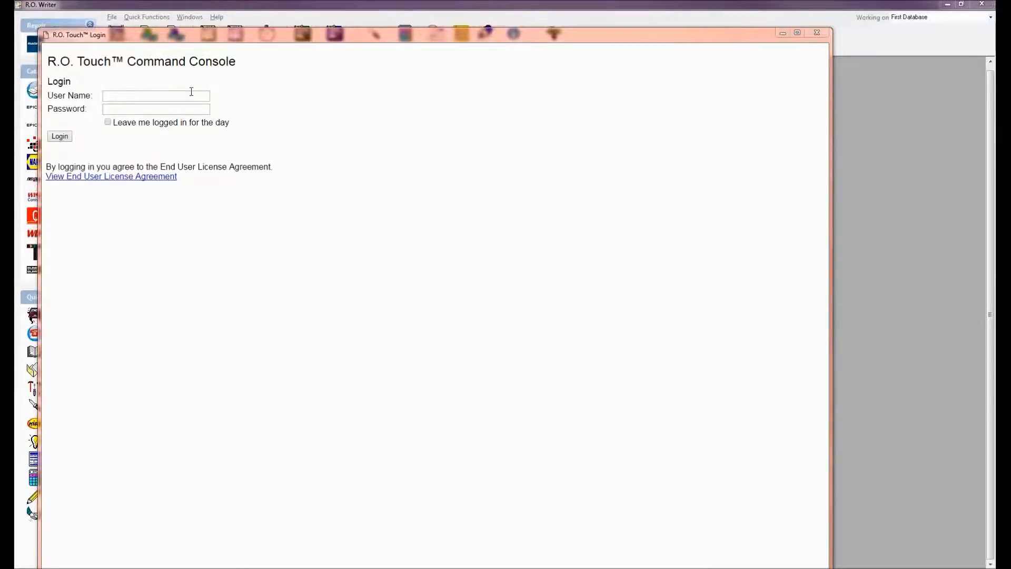
Log in to the console with the administrator user name and password.
left_click(152, 96)
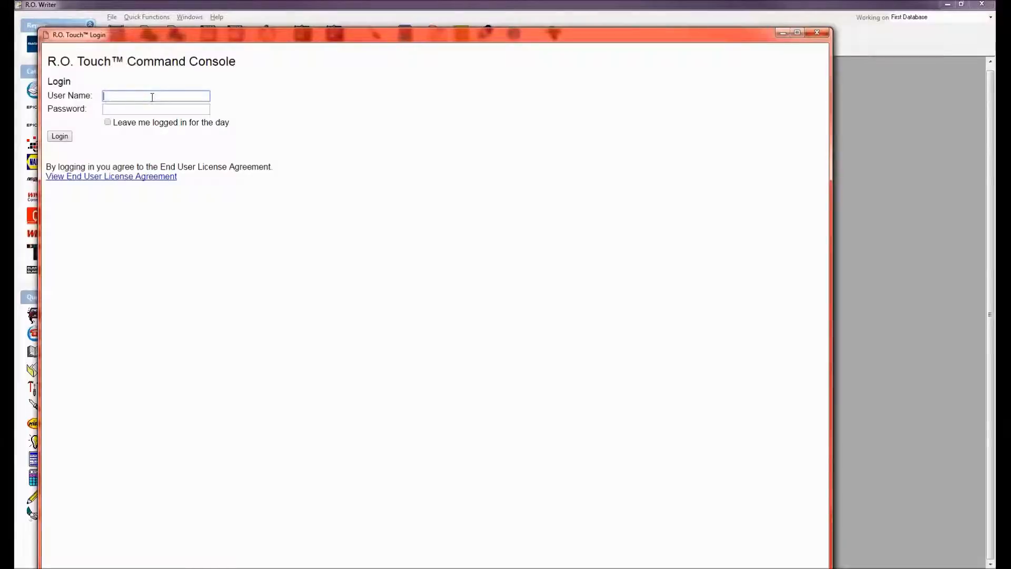
type("admin")
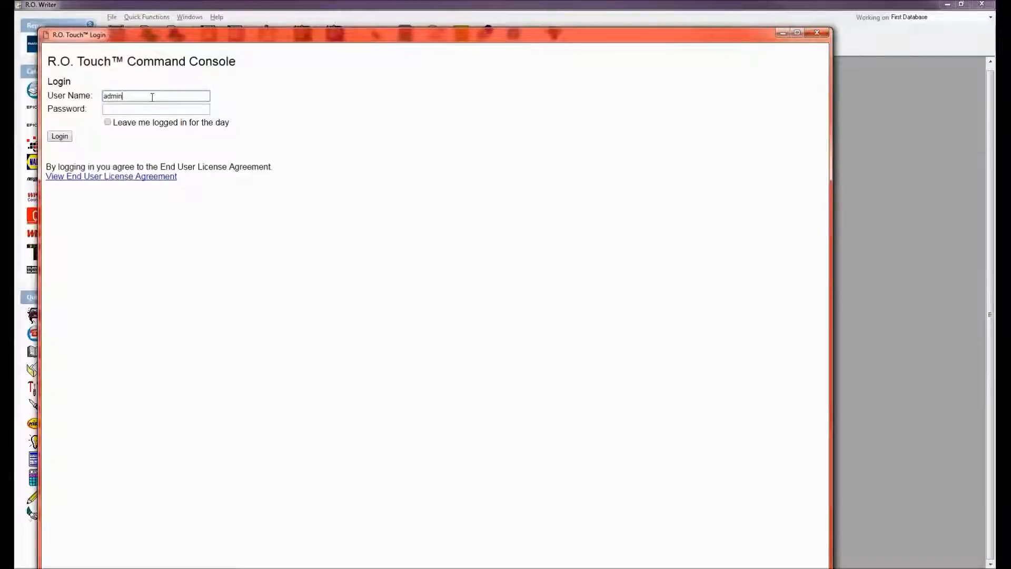
key("Tab")
type("*****")
key("BackSpace")
key("BackSpace")
key("BackSpace")
key("BackSpace")
key("BackSpace")
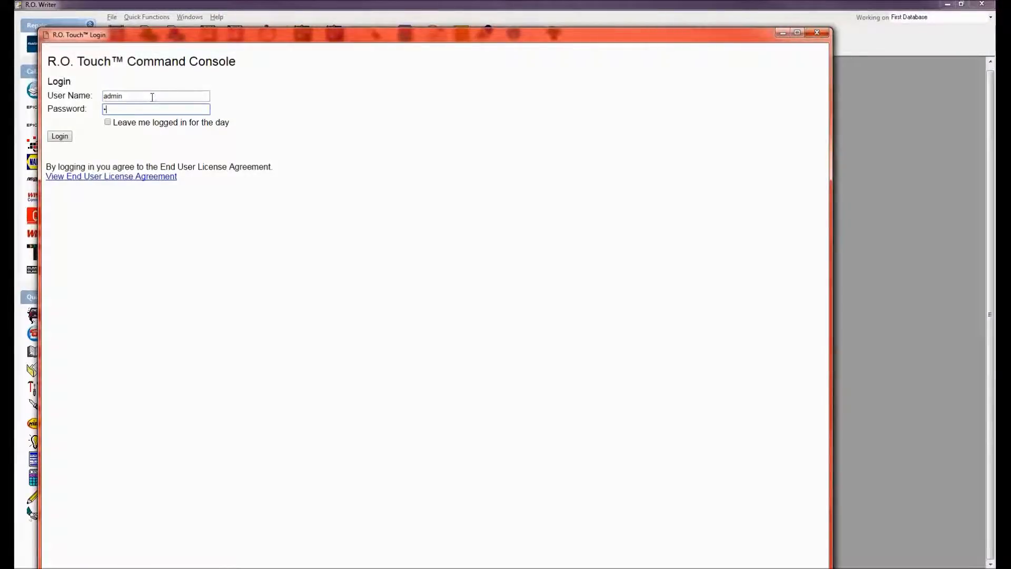
type("*****")
key("Return")
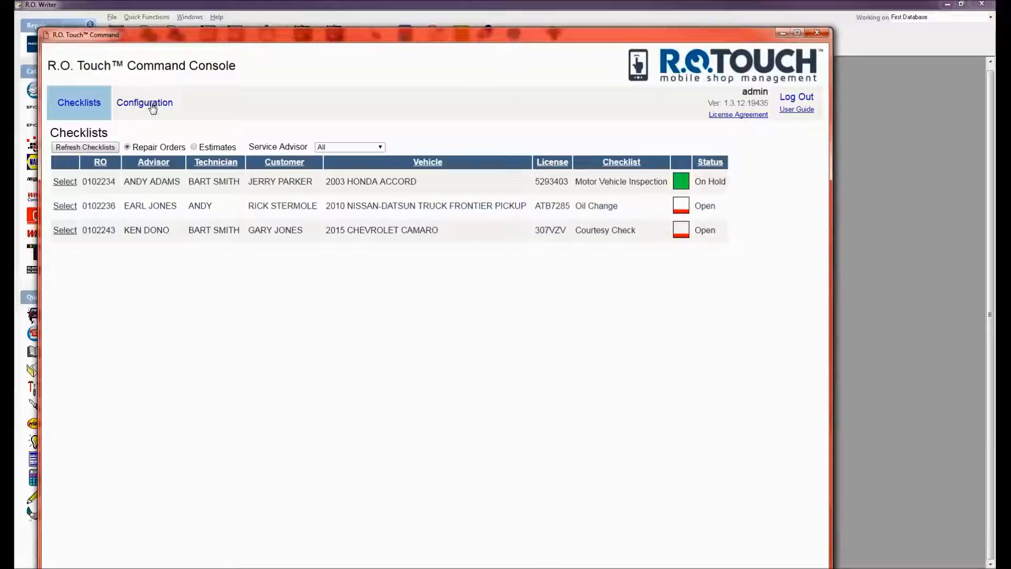
Go to Configuration > Users to list all user accounts with their permissions.
left_click(152, 107)
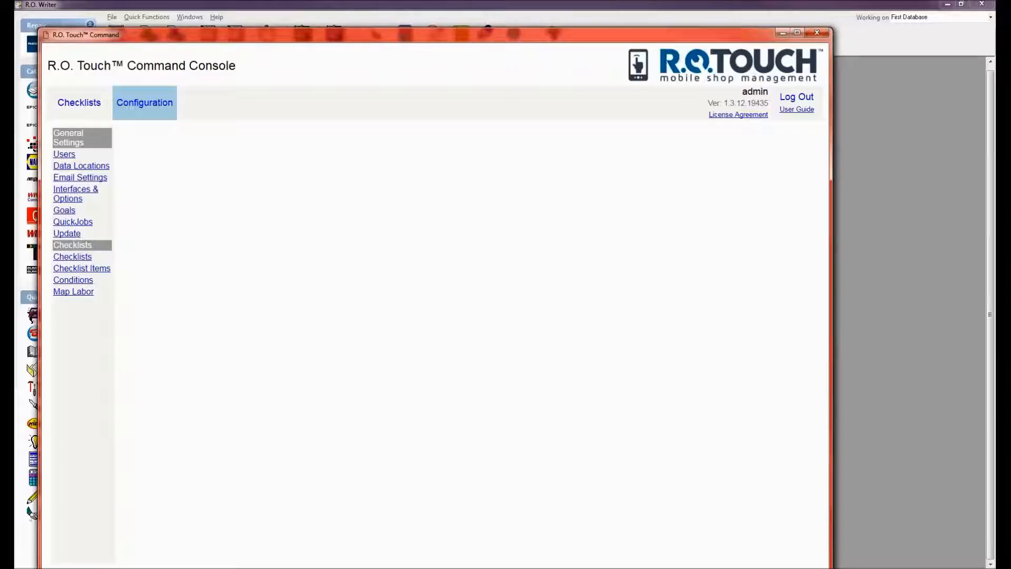
left_click(64, 154)
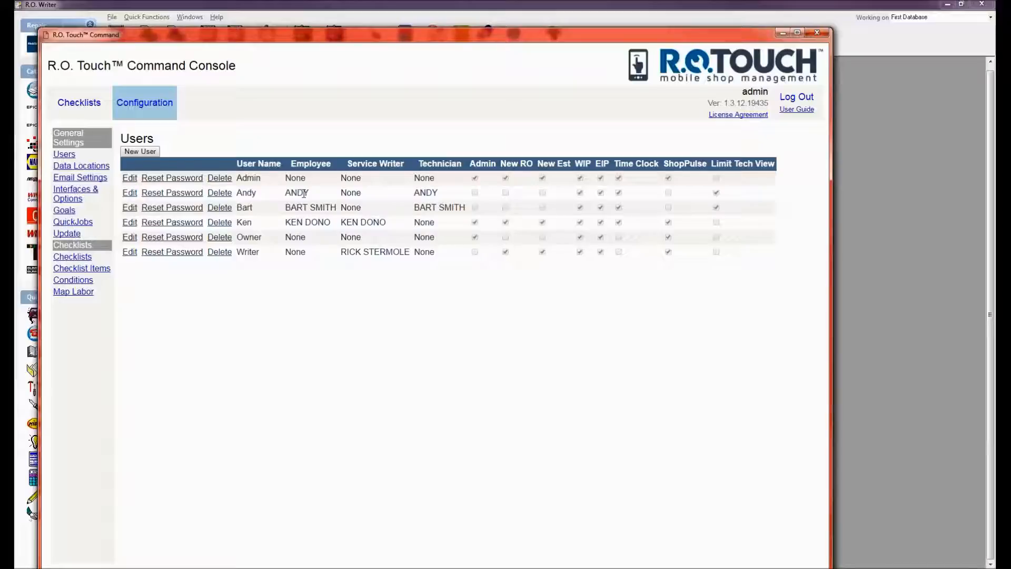
Add a new user linked to one employee as employee and default technician, with no service writer.
left_click(140, 151)
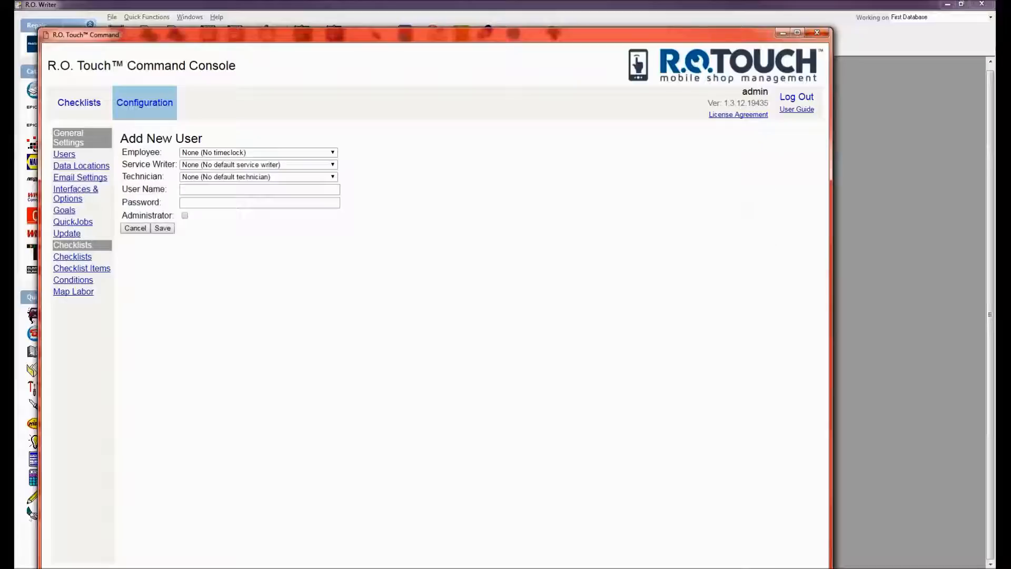
left_click(190, 152)
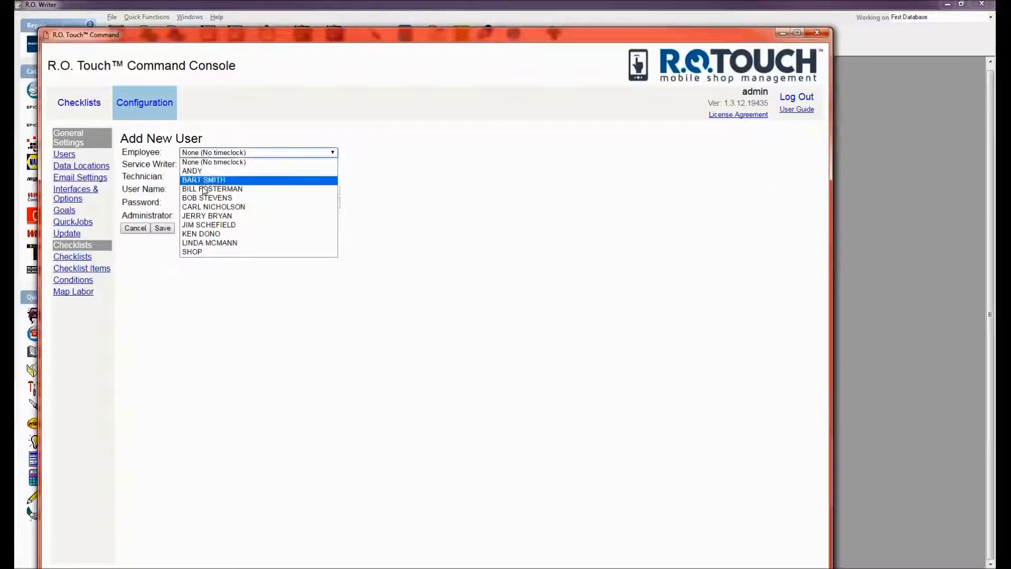
left_click(201, 216)
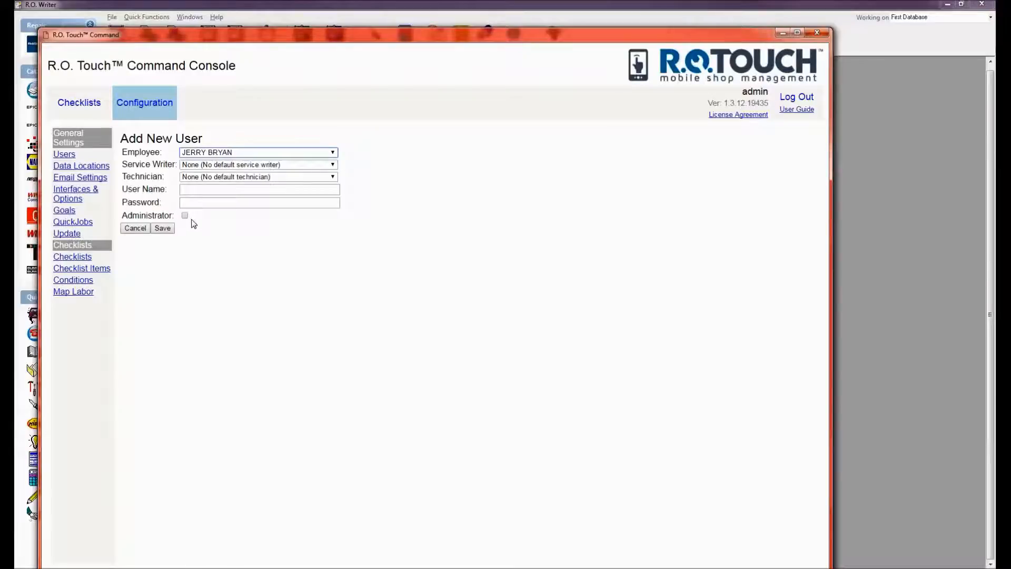
left_click(209, 165)
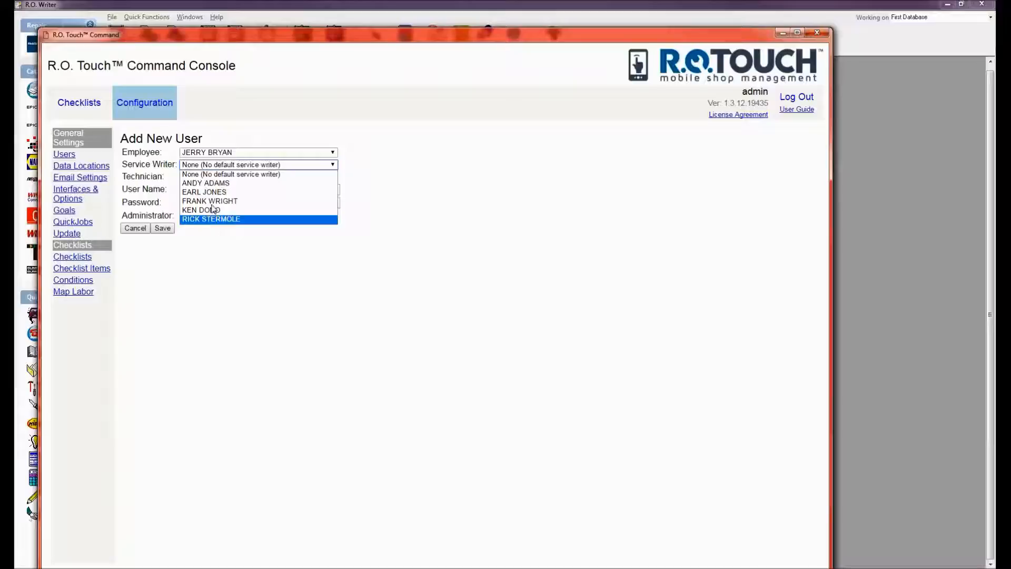
left_click(210, 174)
left_click(211, 178)
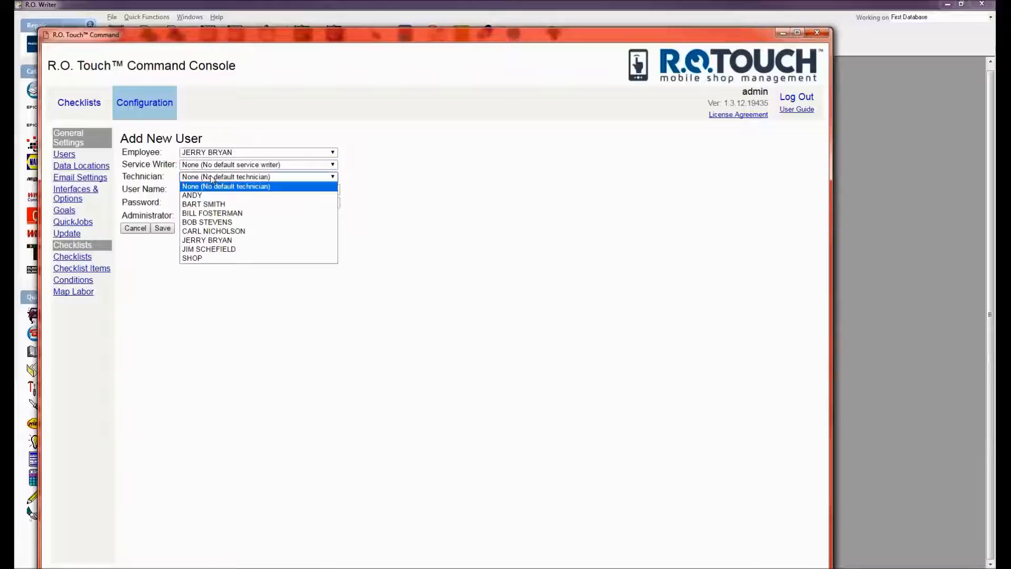
left_click(203, 241)
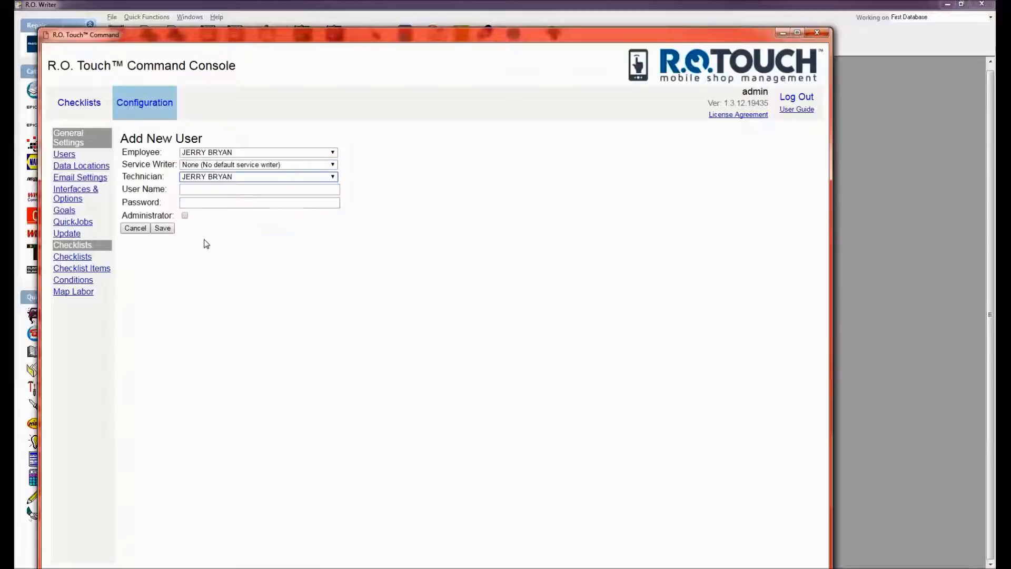
Enter the new user's user name and password.
left_click(196, 191)
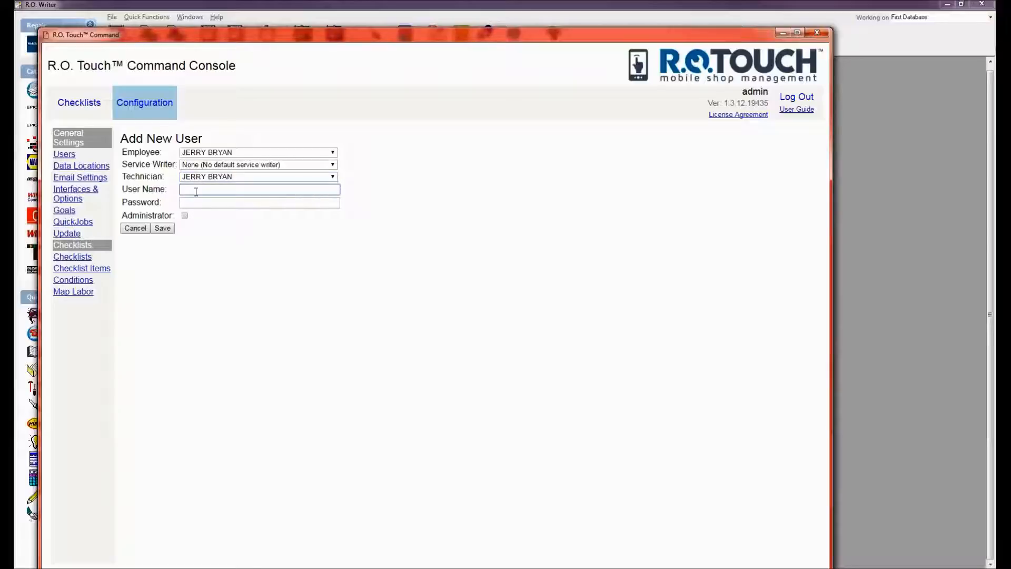
key("Tab")
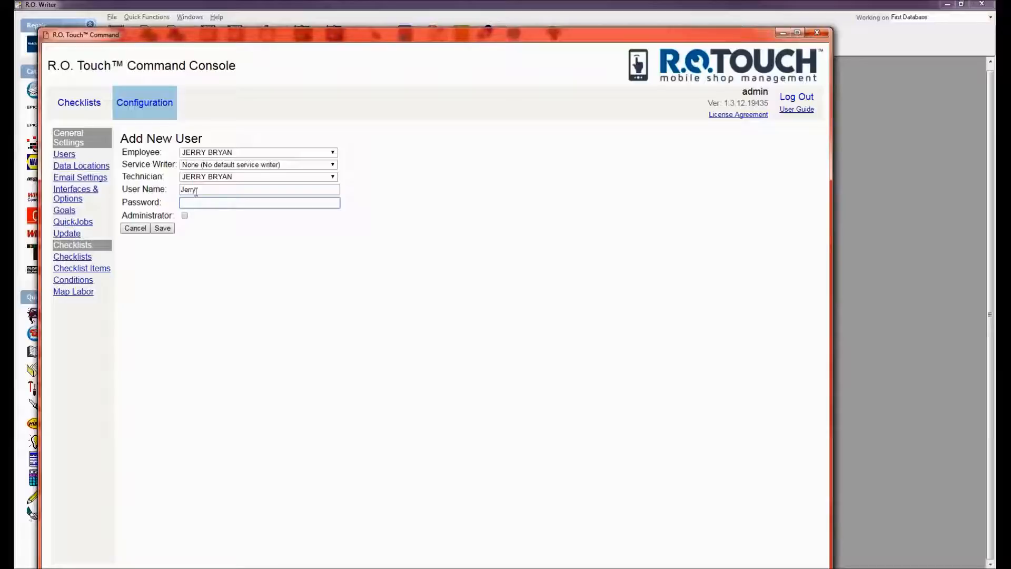
Save the new user, then edit their row to enable WIP, EIP and Limit Tech View.
left_click(163, 228)
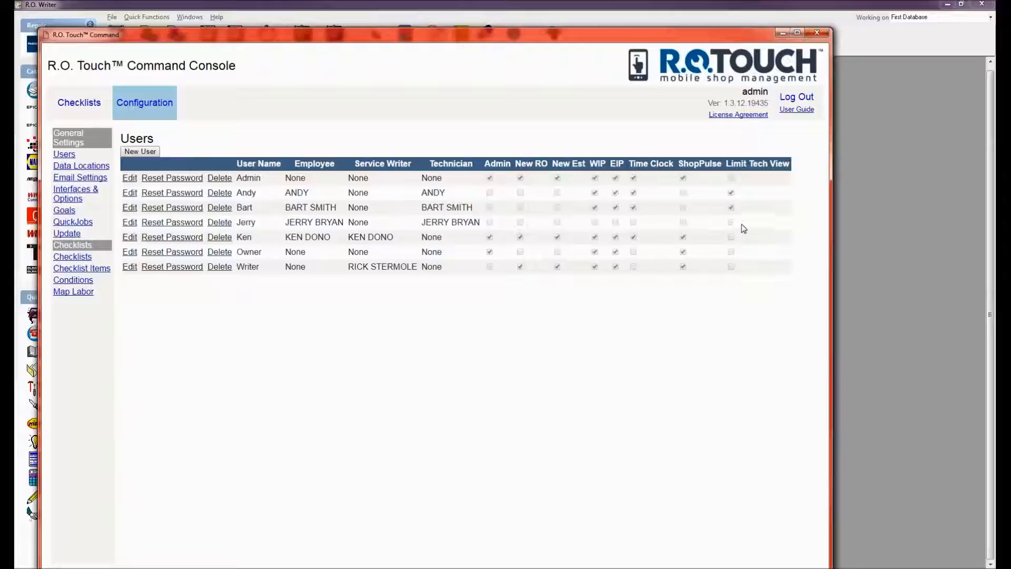
left_click(129, 223)
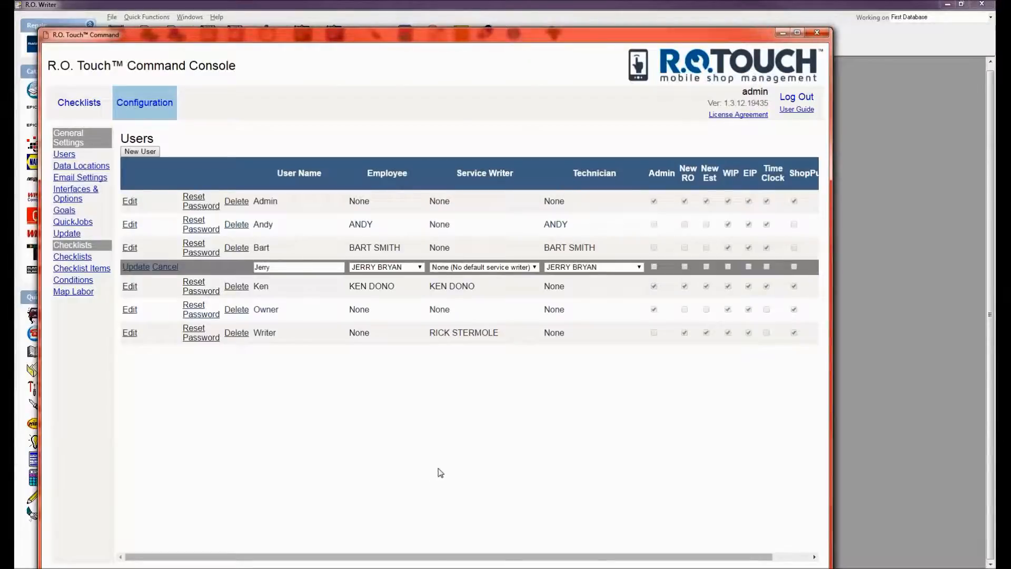
left_click_drag(833, 343, 917, 330)
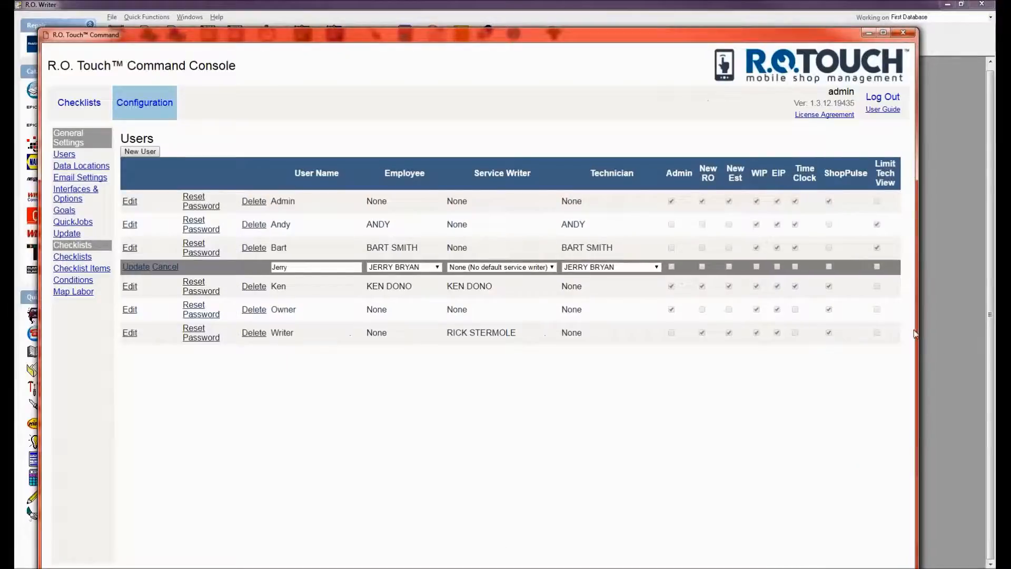
left_click(757, 267)
left_click(776, 267)
left_click(877, 267)
Update the new user's permissions and begin another blank new-user entry.
left_click(136, 267)
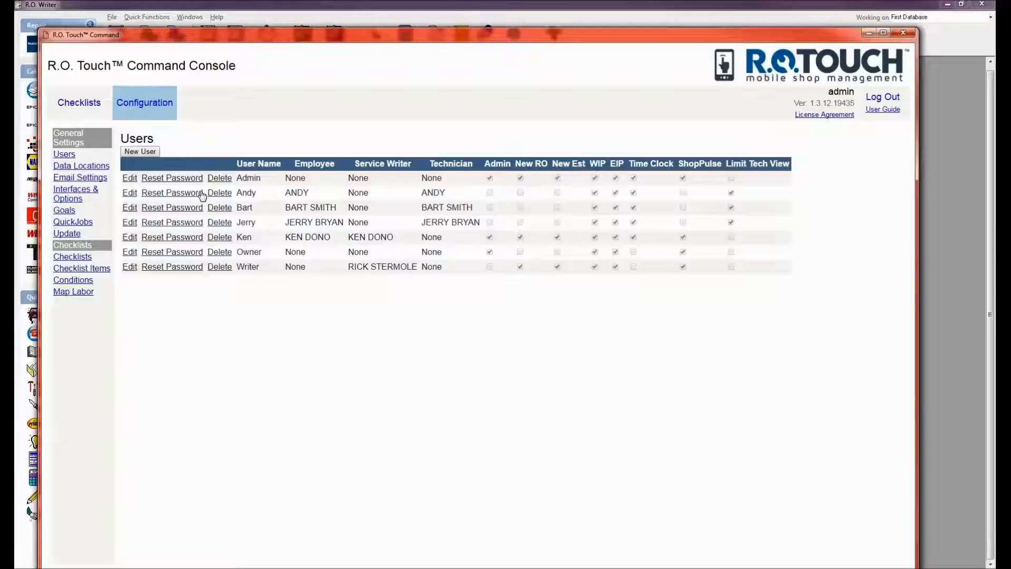
left_click(150, 150)
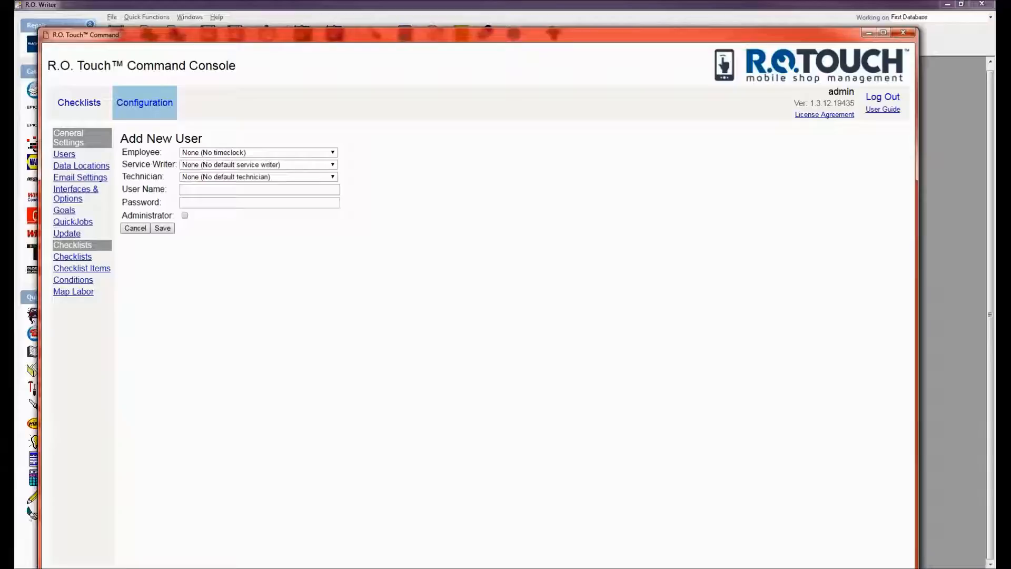
left_click(210, 190)
left_click(84, 167)
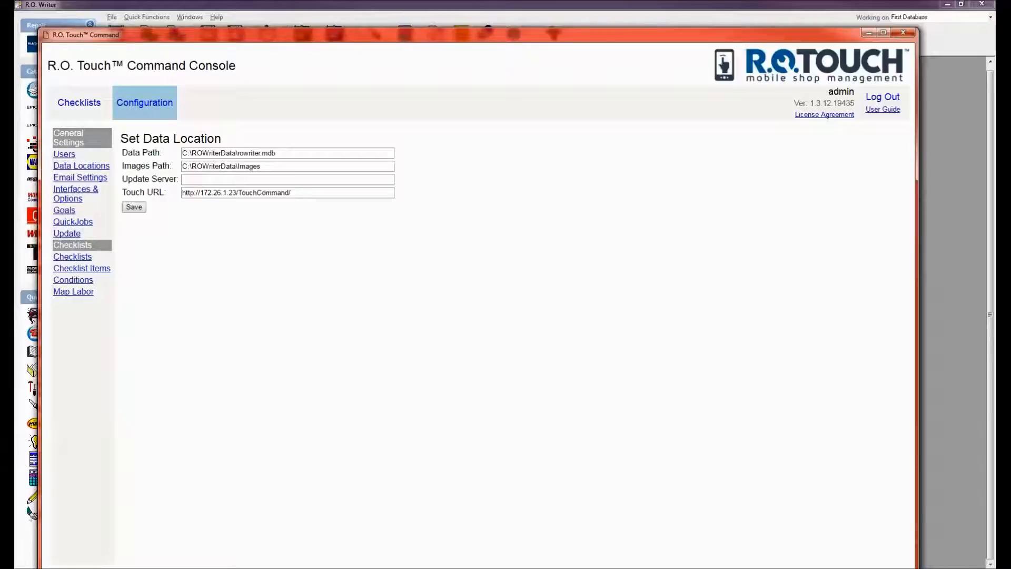
left_click(283, 154)
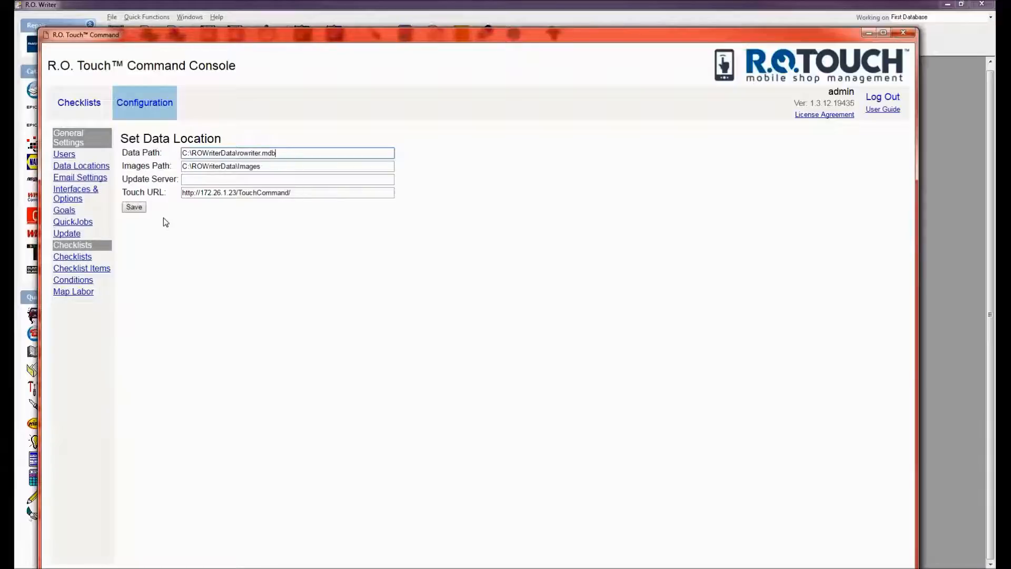
left_click(193, 178)
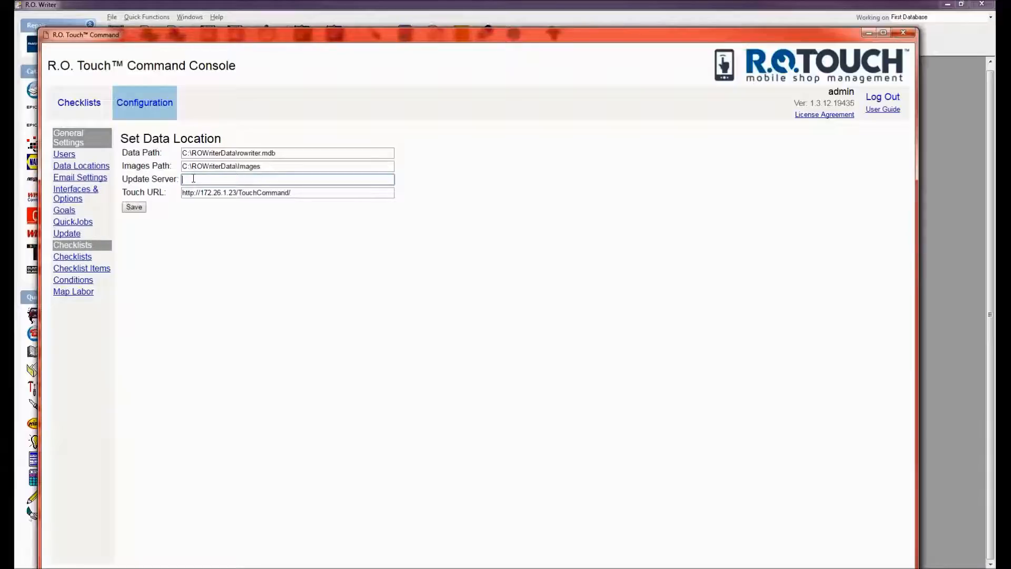
left_click(316, 192)
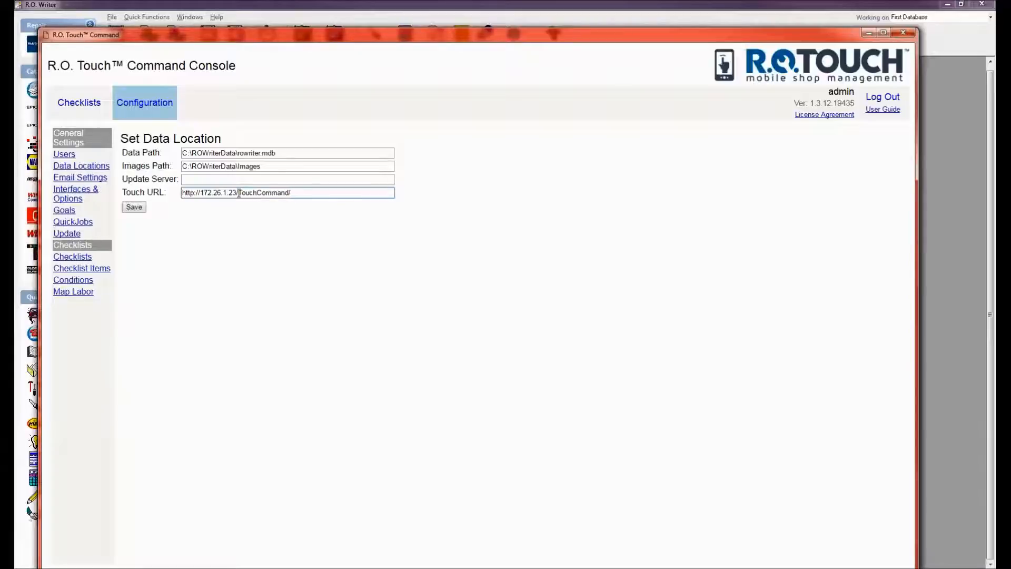
left_click(138, 208)
Open Email Settings and place the cursor in the Outgoing Mail Server (SMTP) field.
left_click(69, 179)
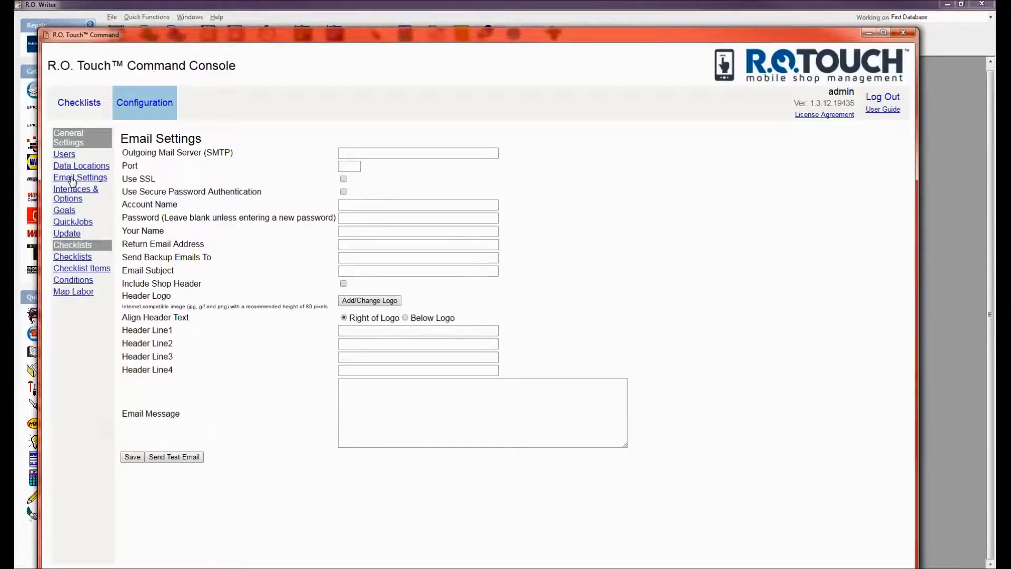
left_click(386, 154)
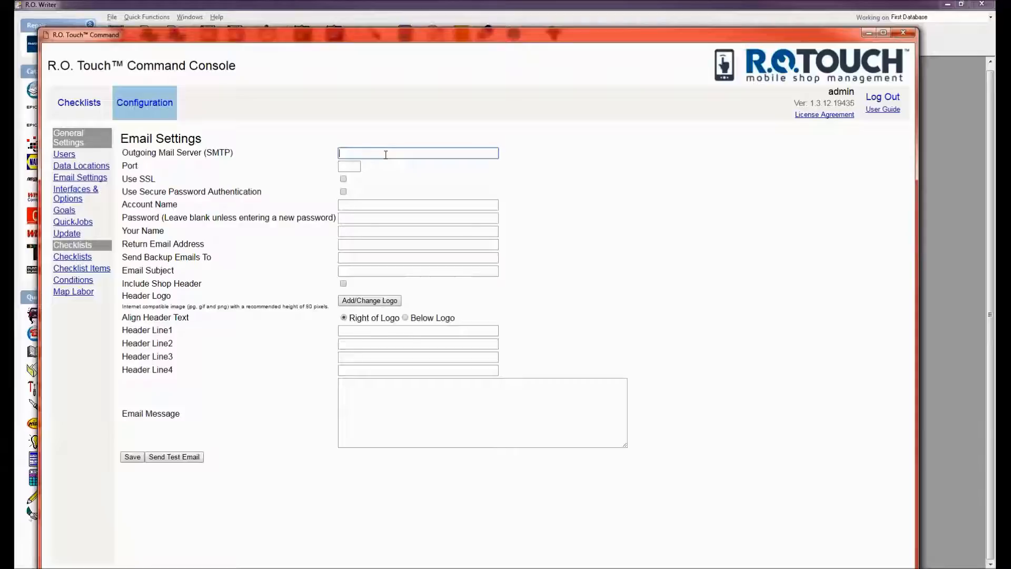
Set SMTP server smtp.gmail.com on port 587 with SSL, and enter the account e-mail address.
type("smtp.gmail.com")
key("Tab")
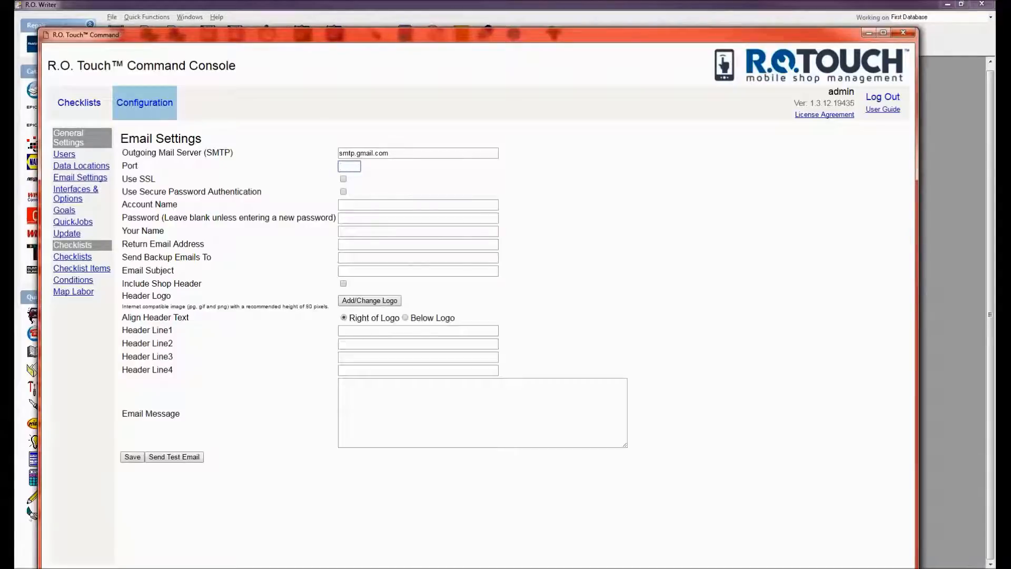
type("587")
left_click(343, 180)
left_click(353, 205)
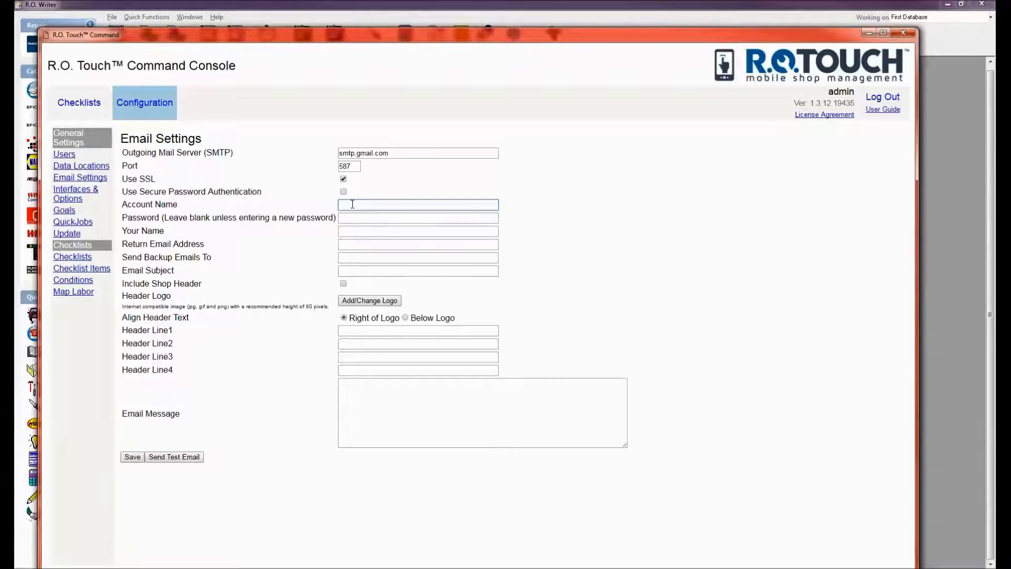
key("Tab")
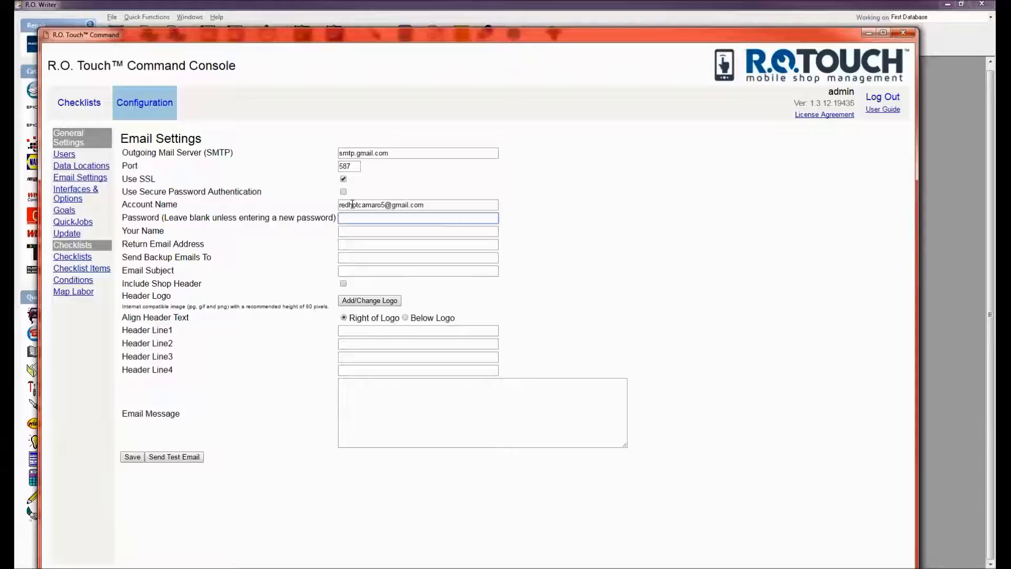
Enter the mail account password and set the sender name to 'ROWriter repair'.
type("••••••")
left_click(363, 235)
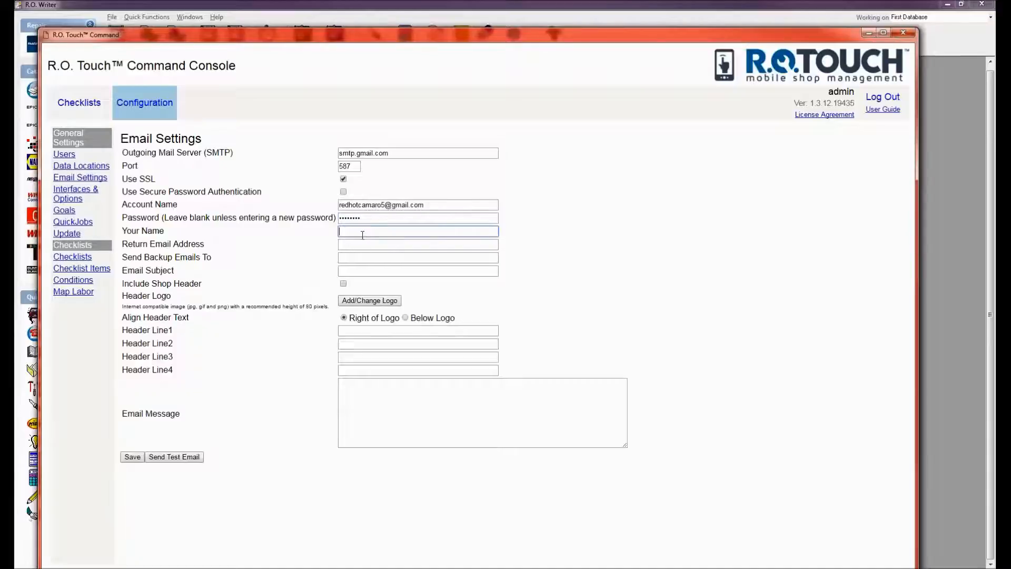
type("ROWriter repair")
Copy the account e-mail address into the Return Email Address field.
left_click(352, 246)
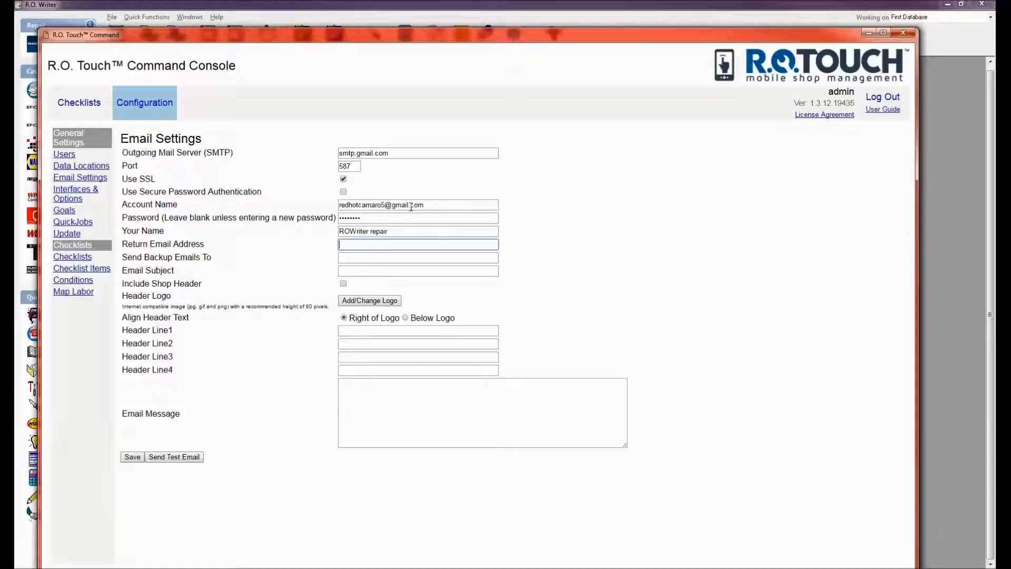
left_click_drag(446, 205, 338, 205)
key("ctrl+c")
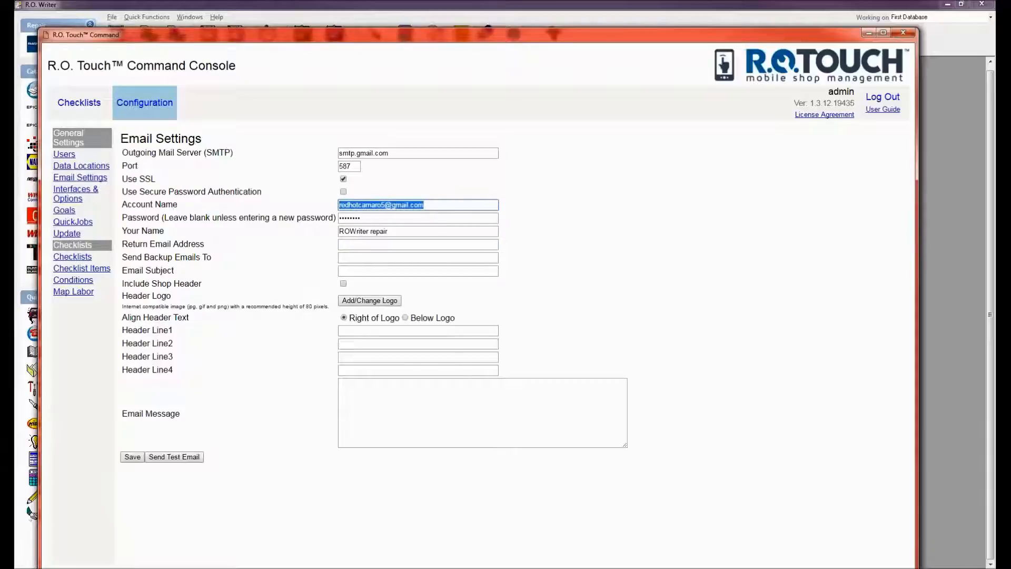
left_click(361, 244)
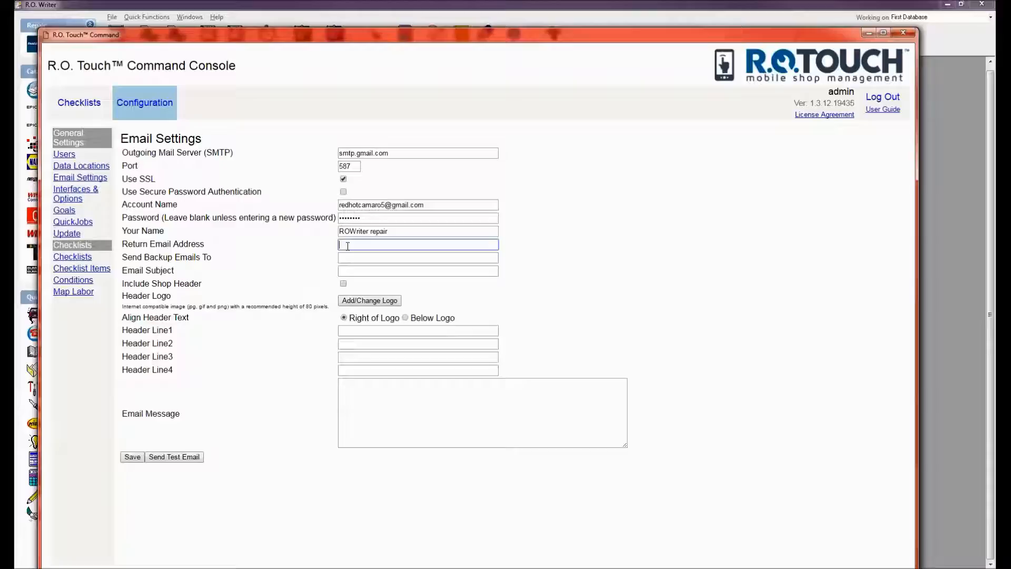
key("ctrl+v")
left_click(351, 256)
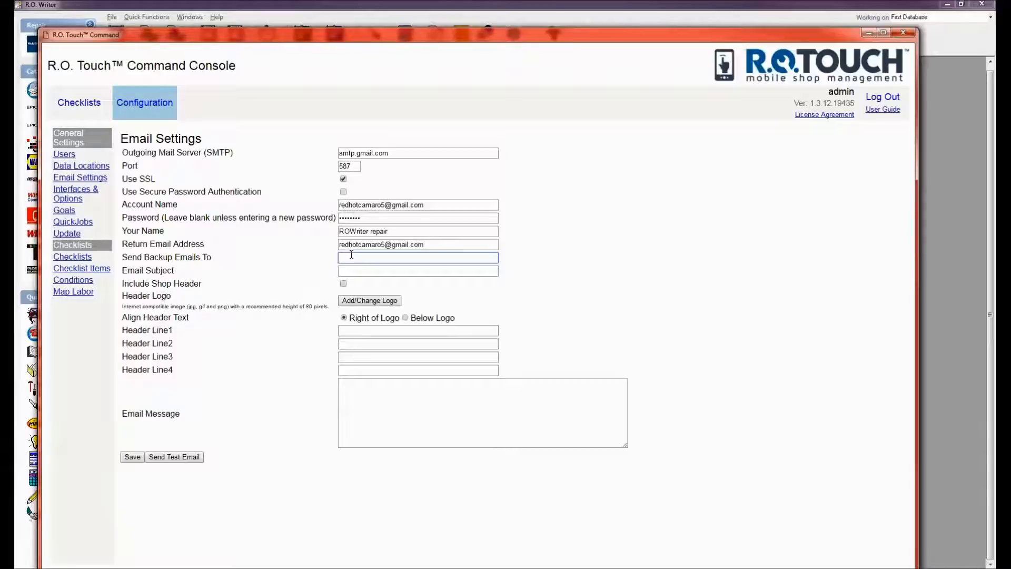
Enter 'Your vehicle inspection' as the email subject, leaving backup address, header lines and message empty.
key("Tab")
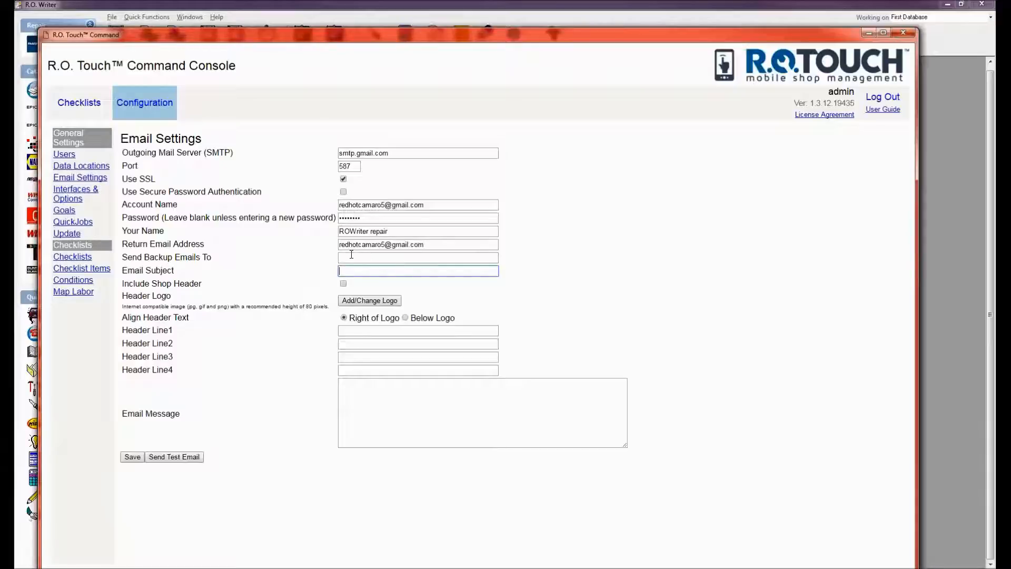
type("Your vehicle inspection")
left_click(353, 331)
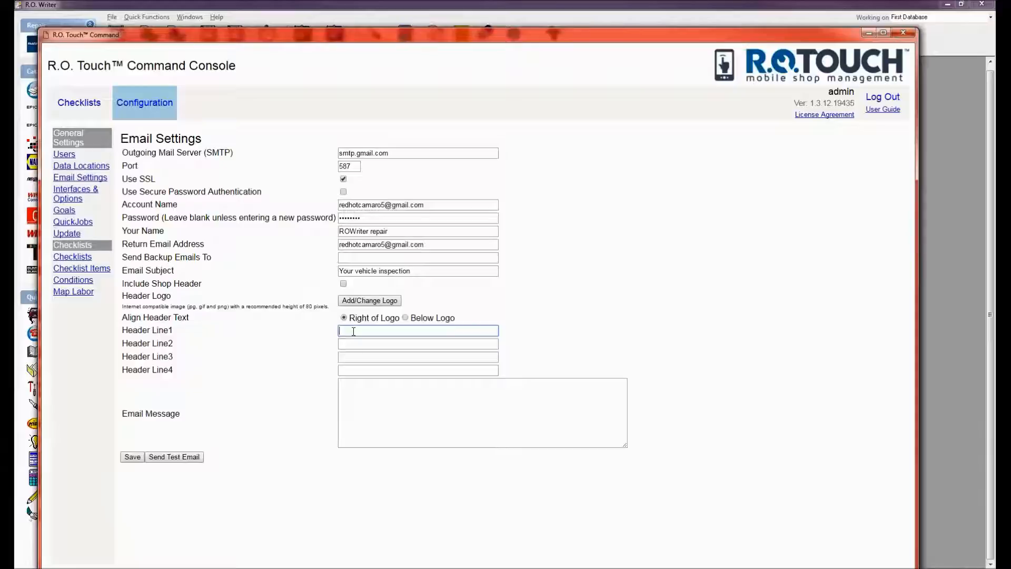
left_click(364, 379)
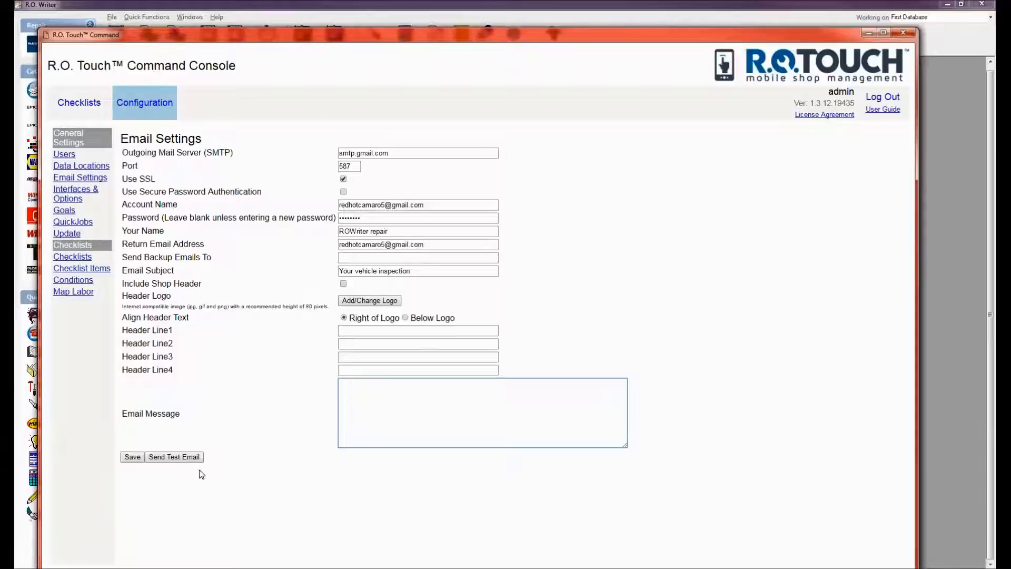
Save the email settings and send a test email, which returns '5.5.1 Authentication Required'.
left_click(132, 456)
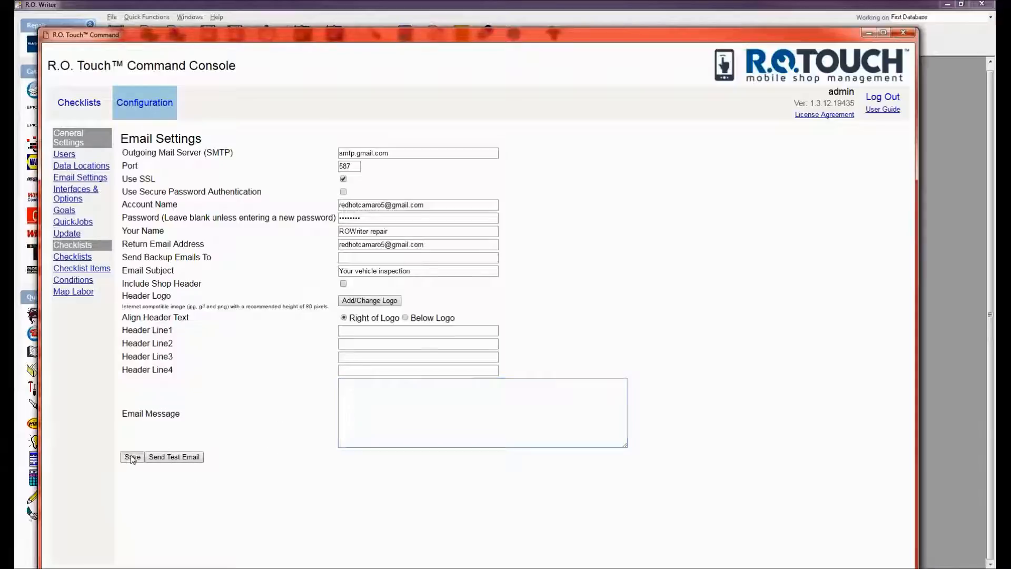
left_click(76, 179)
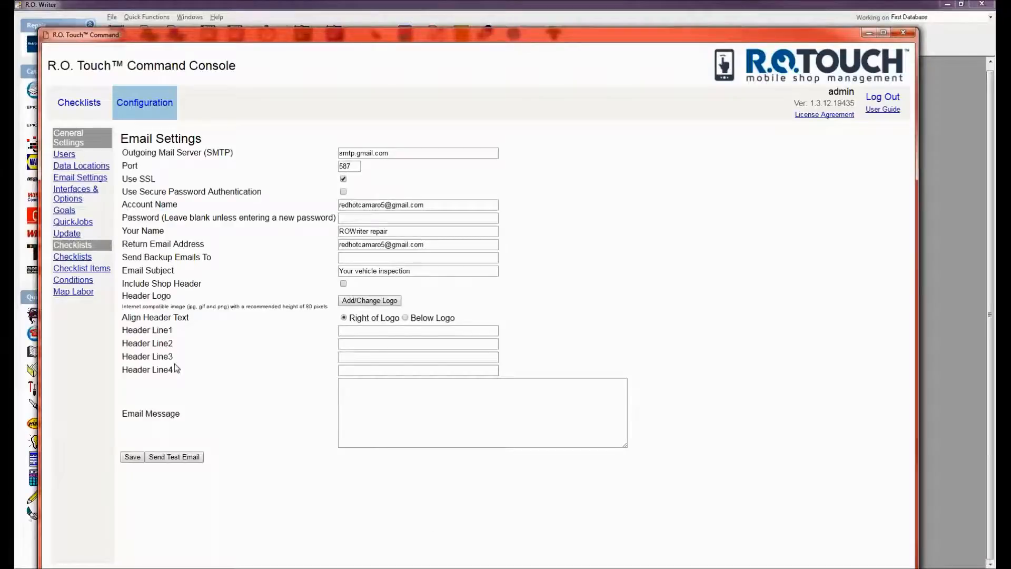
left_click(187, 458)
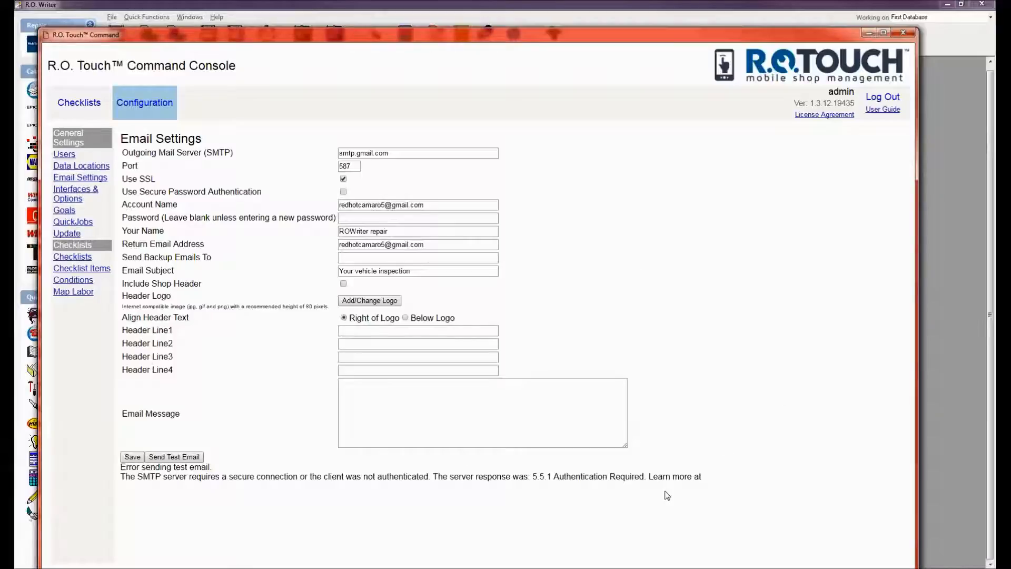
left_click(413, 154)
left_click(453, 567)
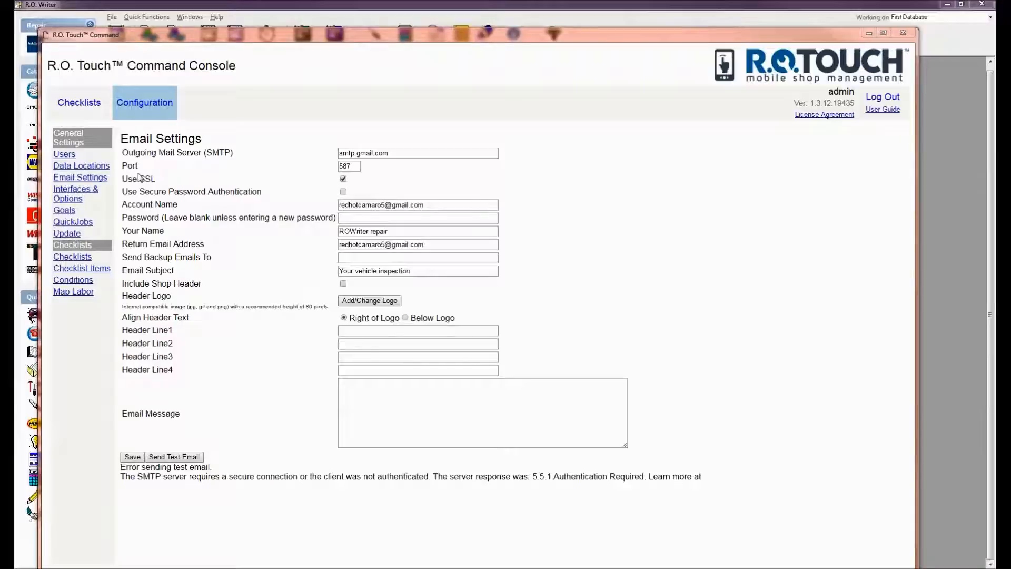
Review Interfaces & Options, then view Performance Goals: 20 daily ROs, 120 average RO, 3000 daily sales.
left_click(70, 195)
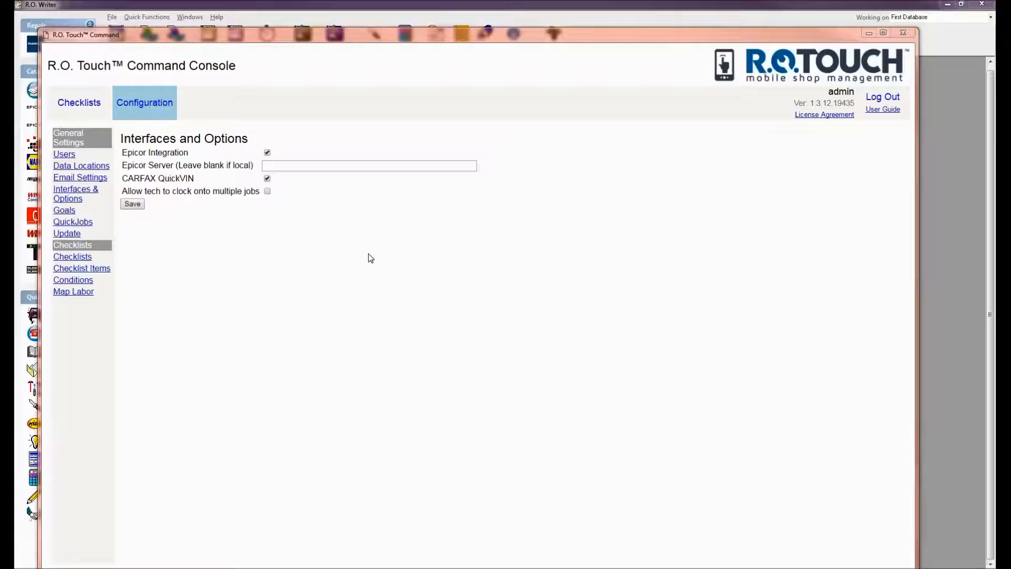
left_click(62, 211)
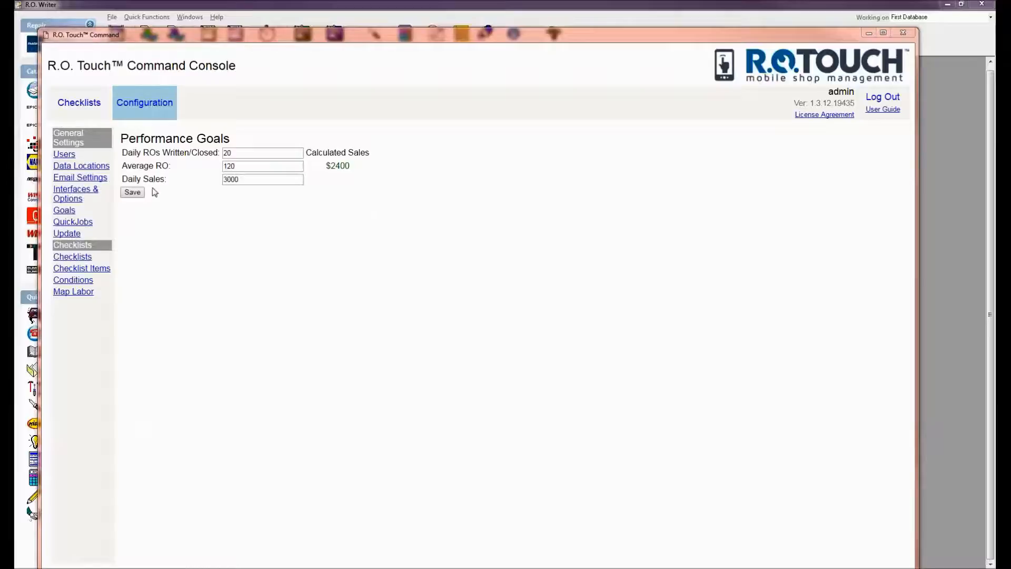
Replace the goals with Daily ROs 15, Average RO 200 and Daily Sales 4000, then save.
left_click(262, 153)
key("BackSpace")
key("BackSpace")
type("15")
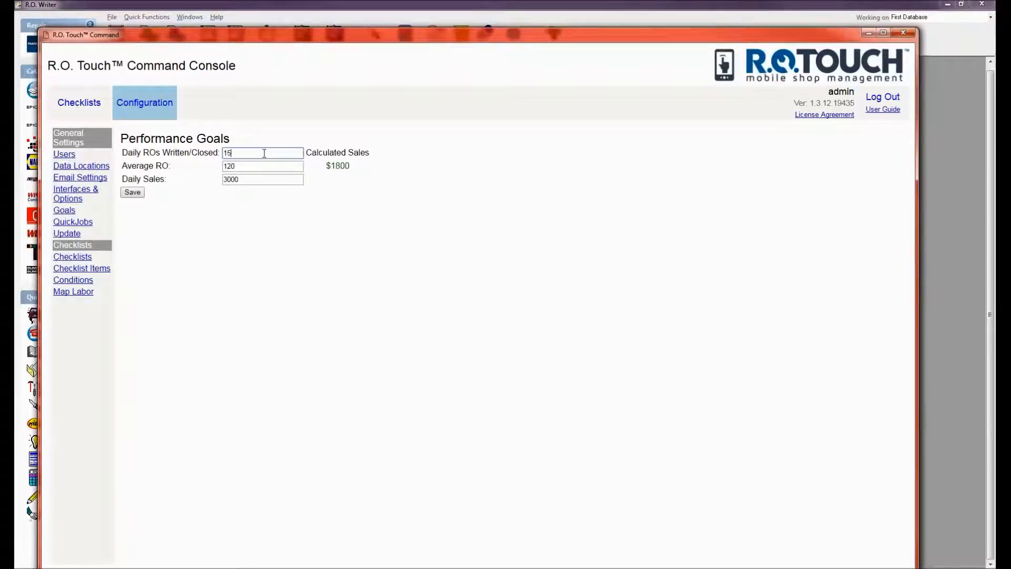
key("Tab")
key("BackSpace")
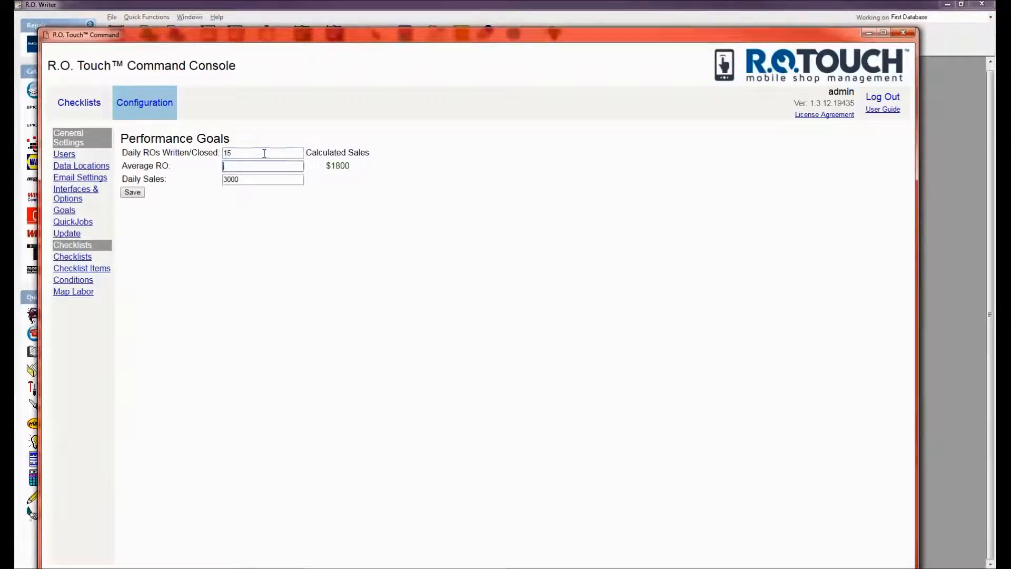
type("200")
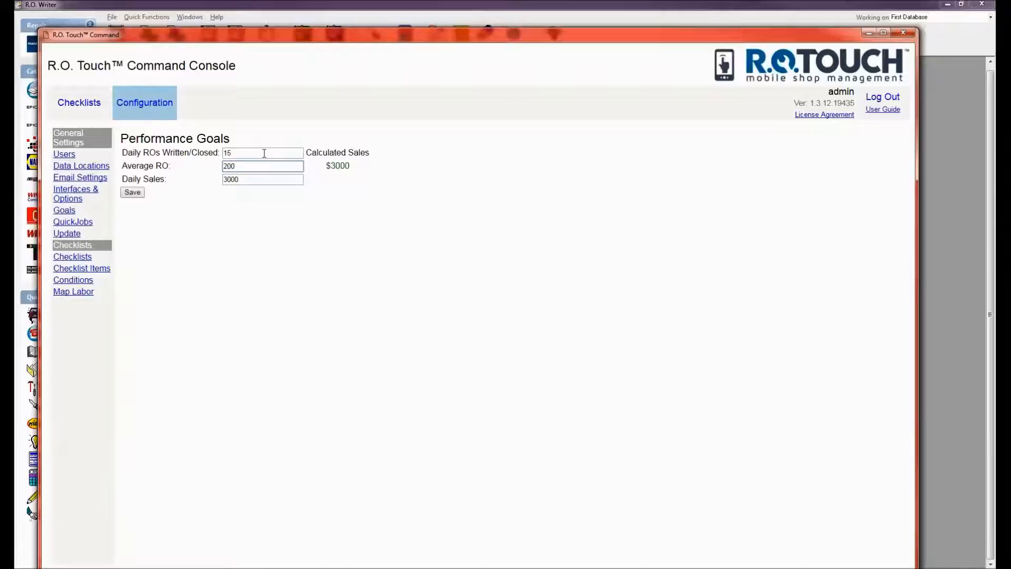
key("Tab")
key("BackSpace")
type("4000")
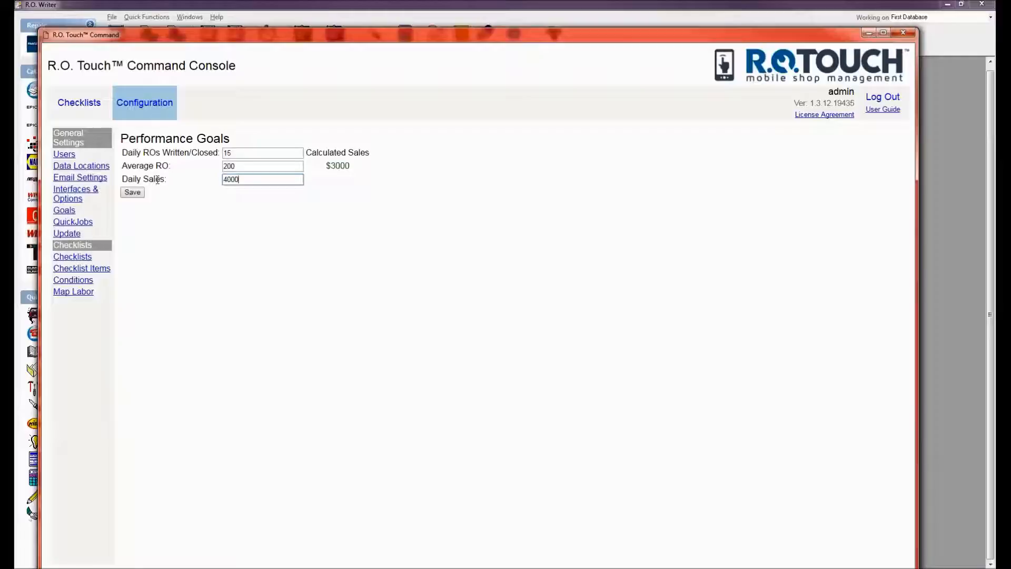
left_click(133, 193)
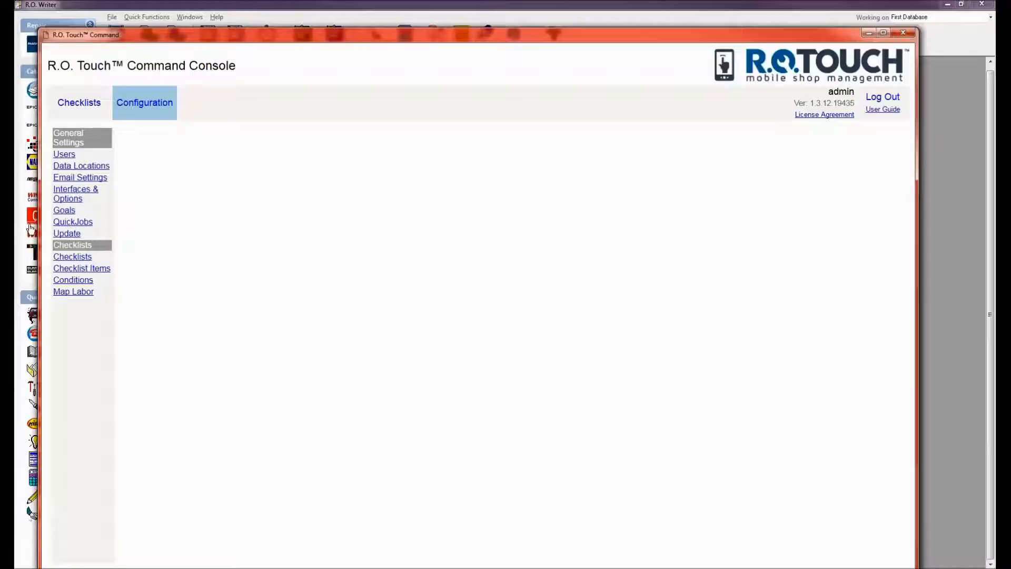
Show the QuickJobs page with its 12 labor operations, ending with INS 025 Free Courtesy Check.
left_click(73, 222)
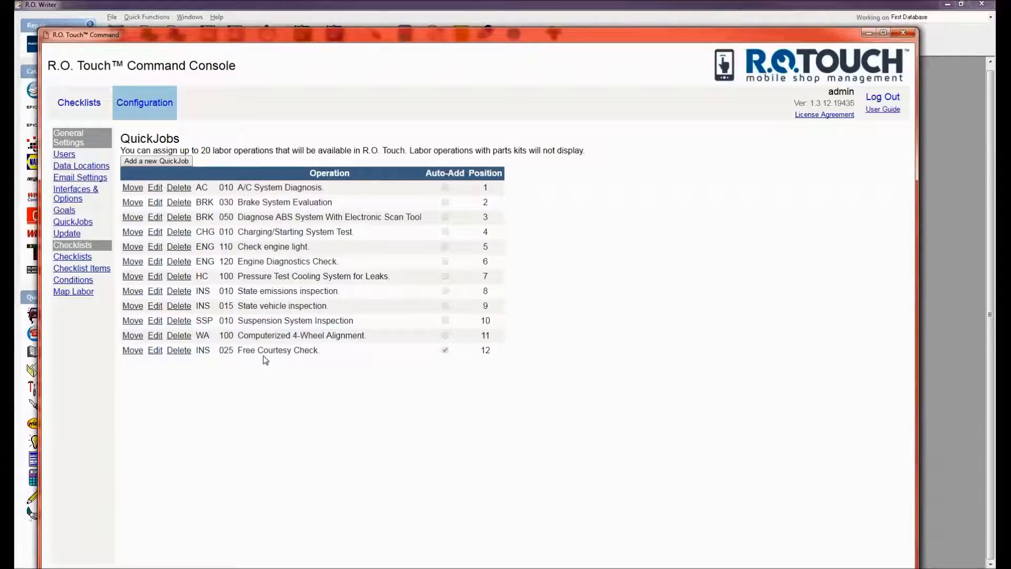
Add WHEEL ALIGNMENT's 'Wheel Alignment with rotation and balancing' as QuickJob 13, then go to Update.
left_click(155, 162)
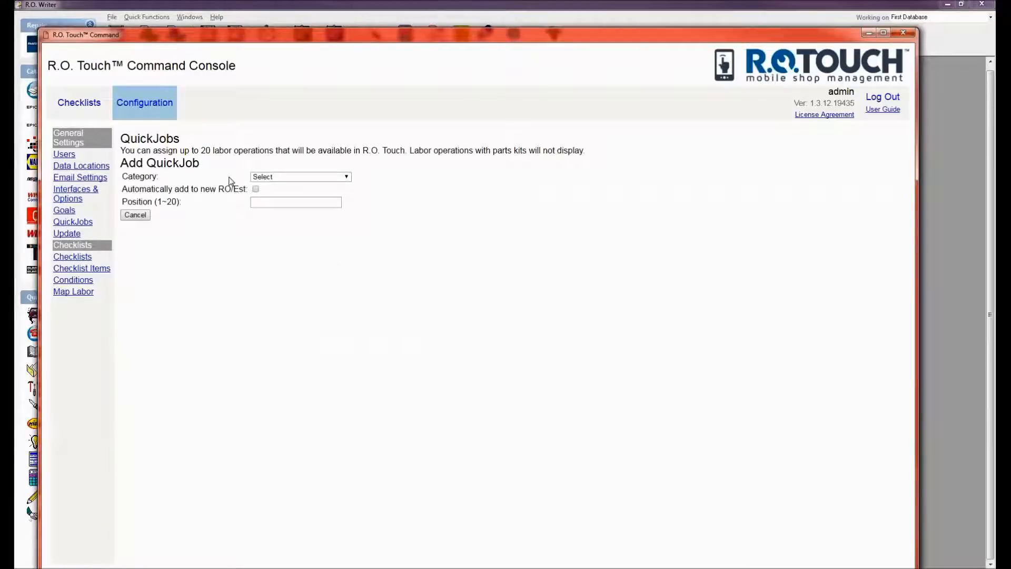
left_click(294, 177)
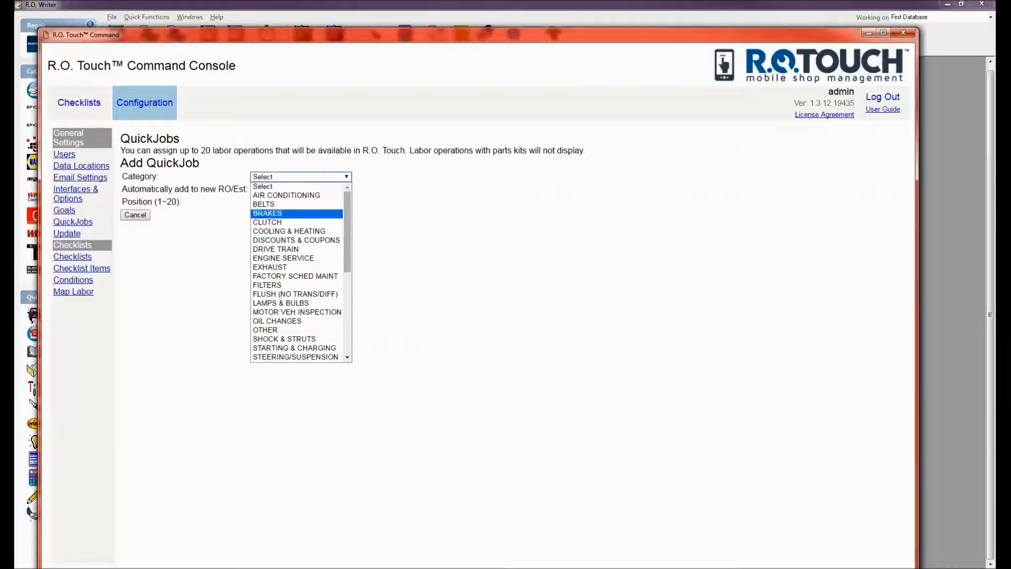
left_click_drag(347, 210, 343, 314)
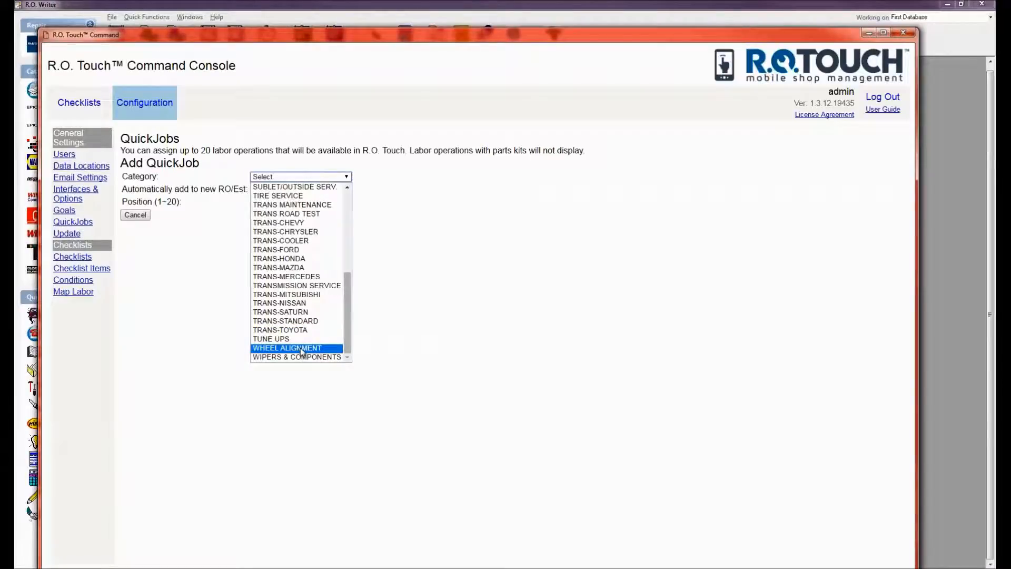
left_click(303, 349)
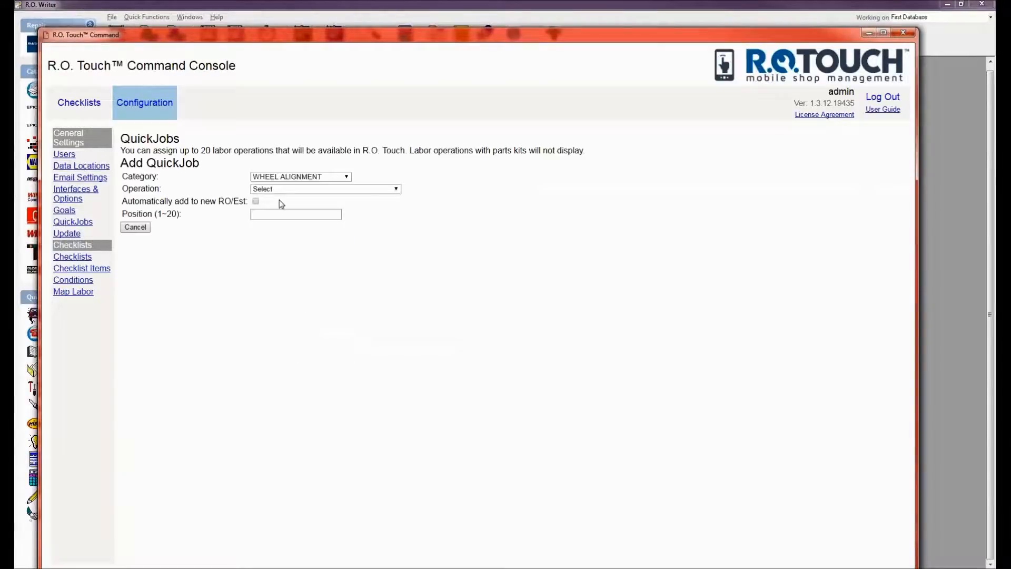
left_click(282, 190)
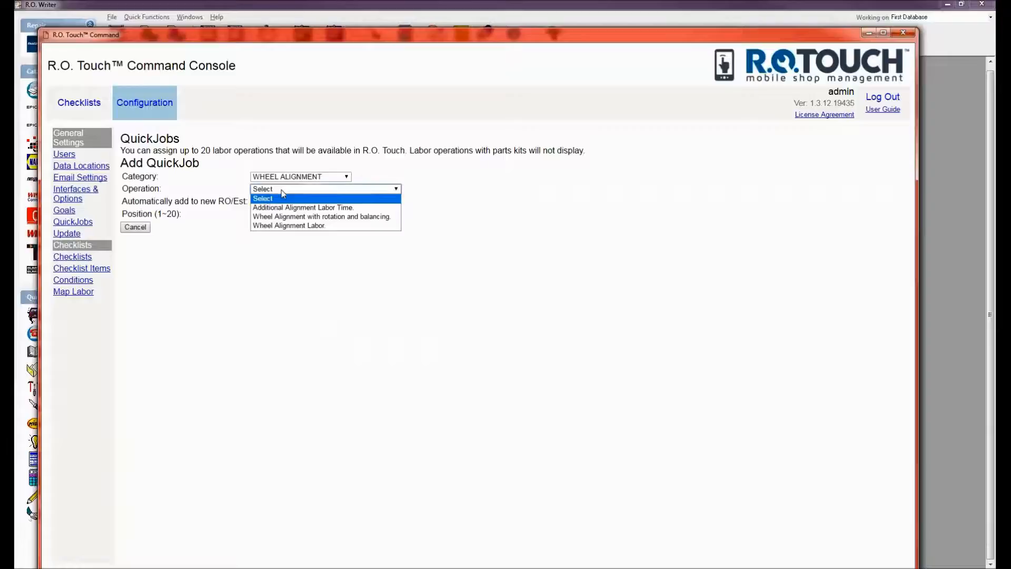
left_click(289, 216)
left_click(162, 227)
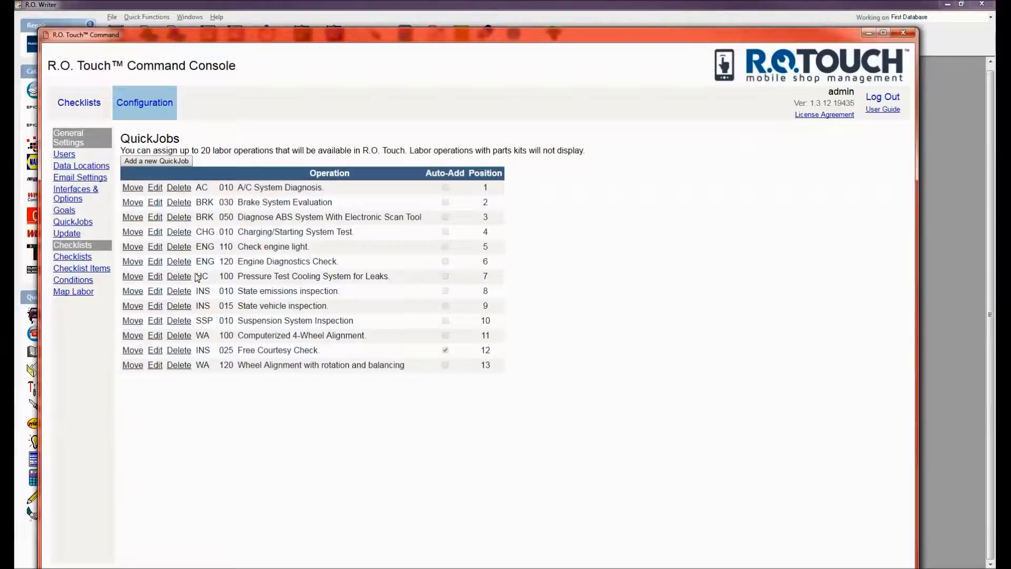
left_click(67, 235)
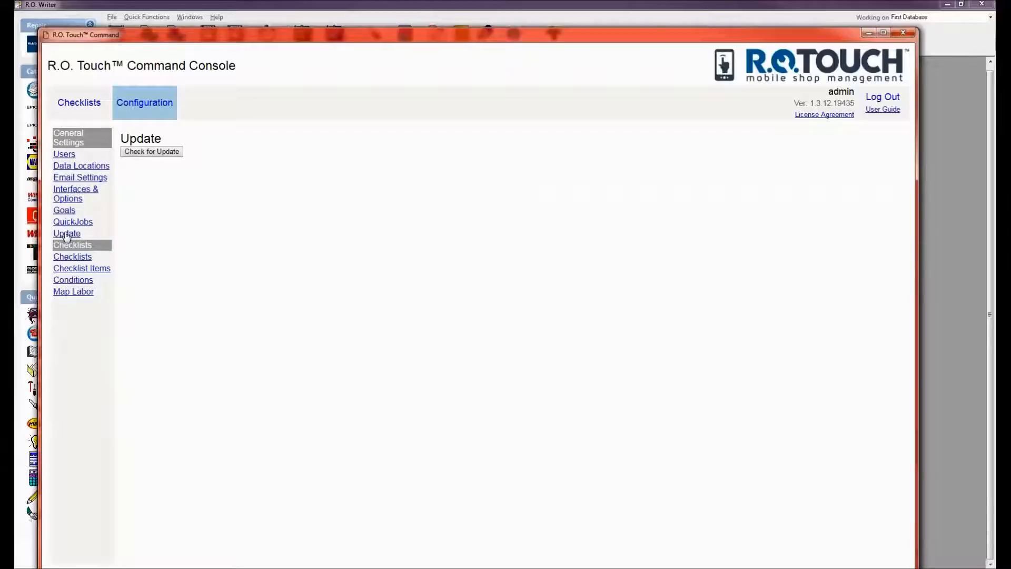
Check for updates to compare installed and available versions, then list the checklists.
left_click(146, 150)
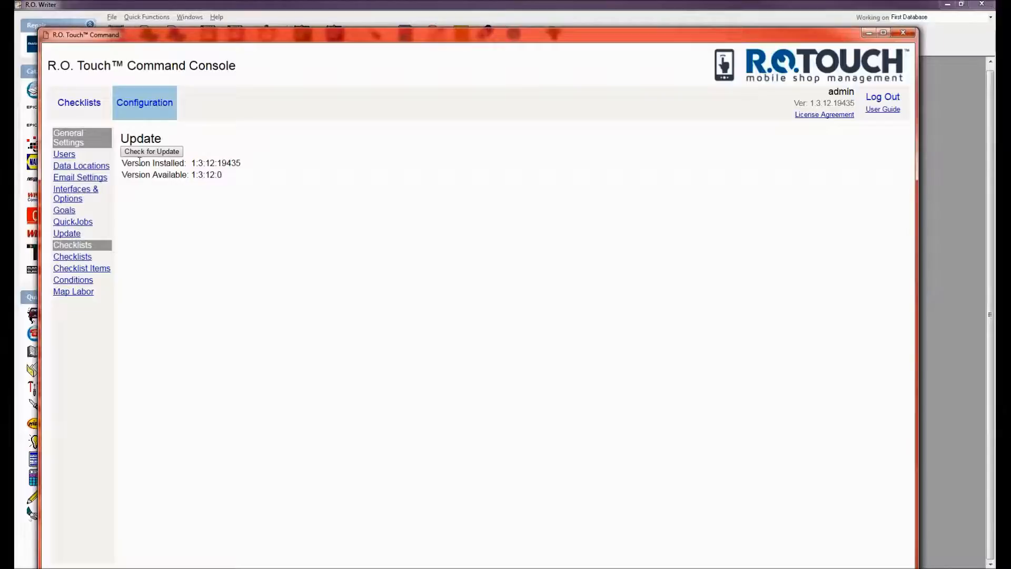
left_click(85, 257)
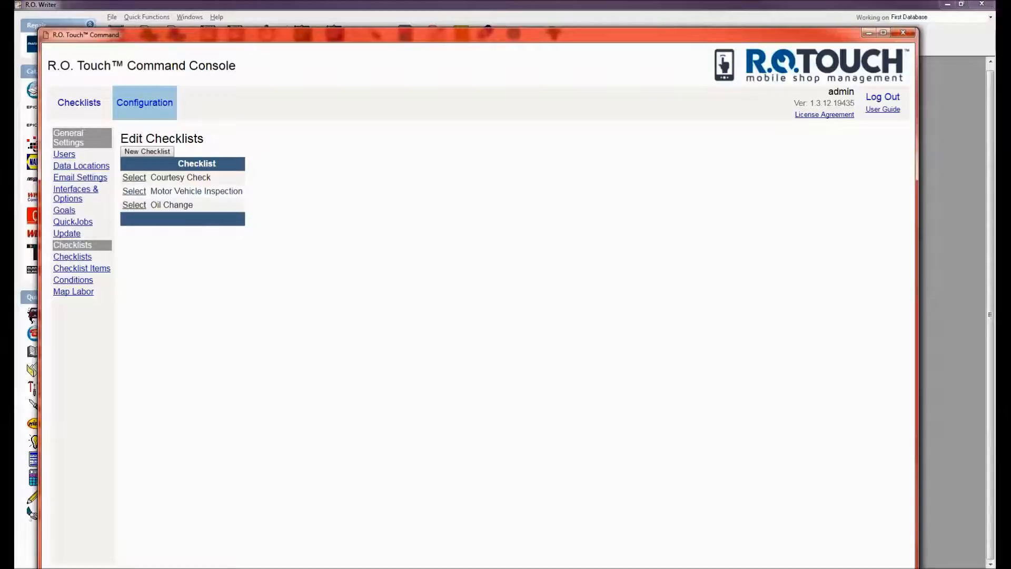
Look through Courtesy Check and Motor Vehicle Inspection, then open Oil Change with its 15 items.
left_click(134, 177)
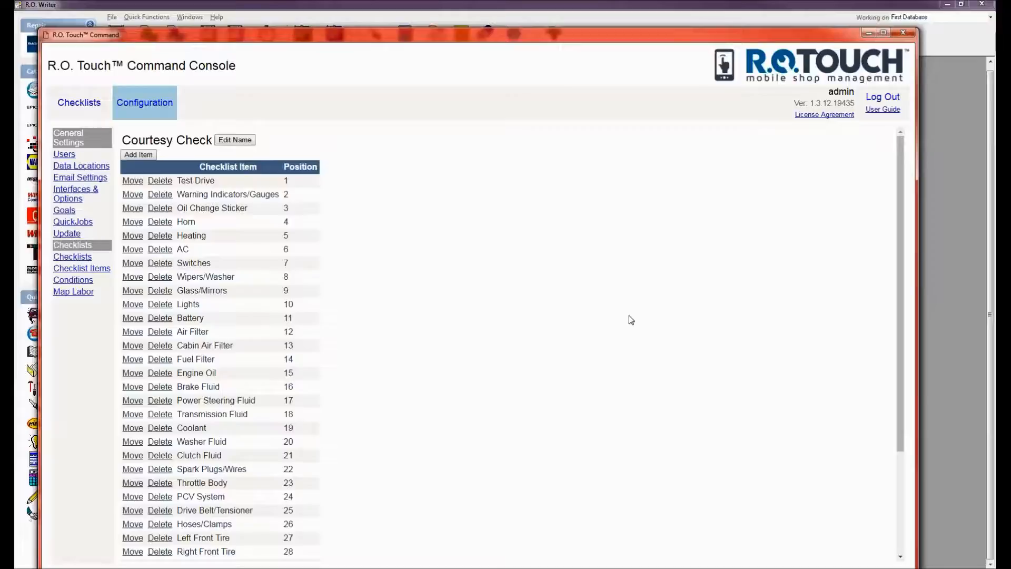
scroll(895, 322, "down", 5)
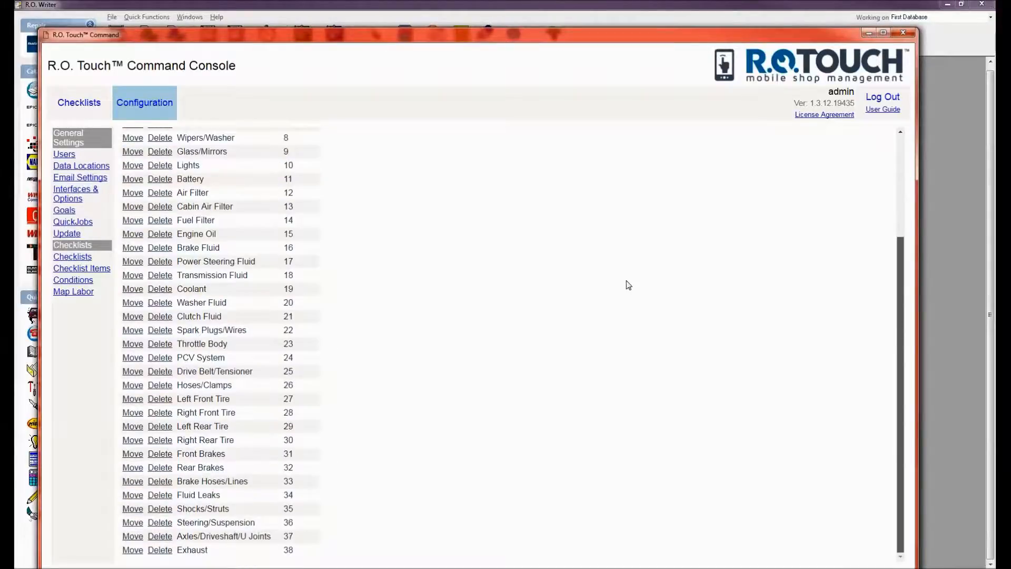
left_click(71, 257)
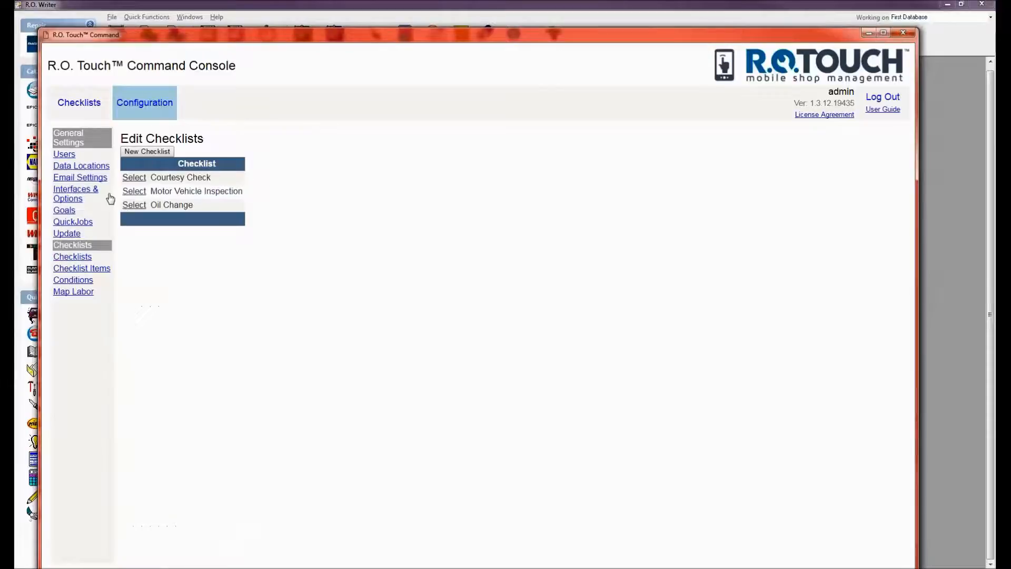
left_click(133, 191)
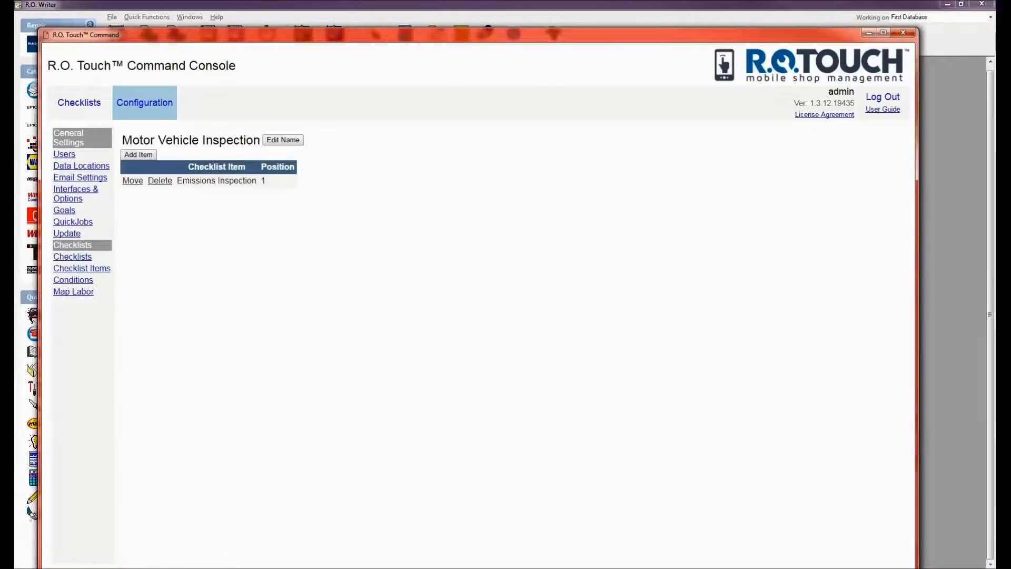
left_click(66, 258)
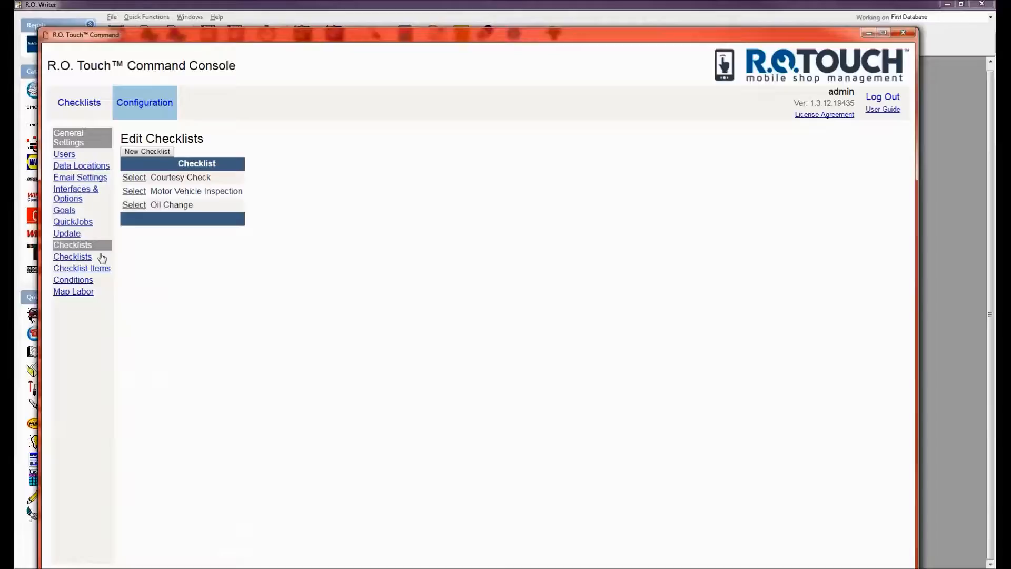
left_click(135, 206)
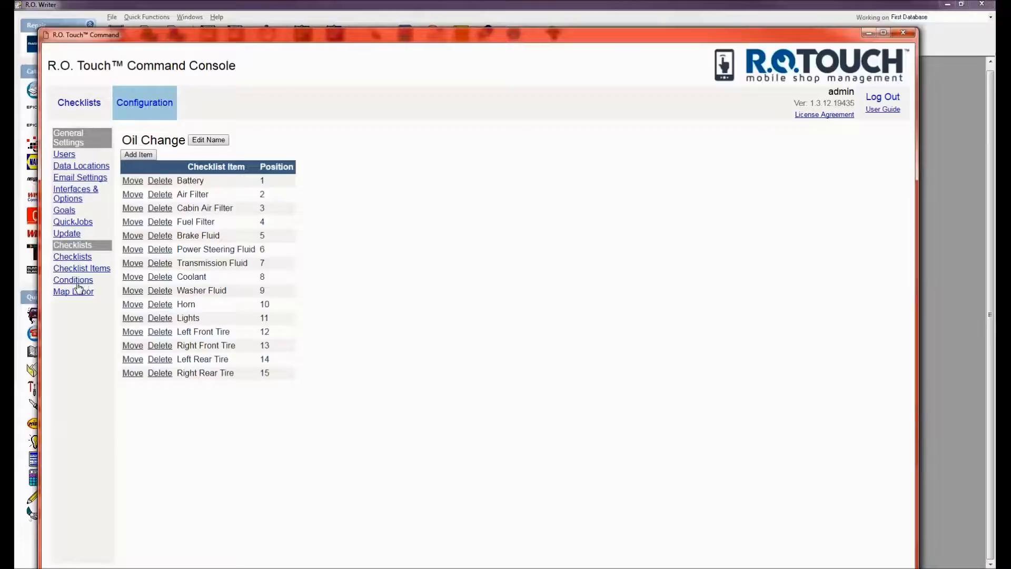
From the Checklist Items list, open Air Filter's four conditions, Inspected & OK through Not Inspected.
left_click(66, 269)
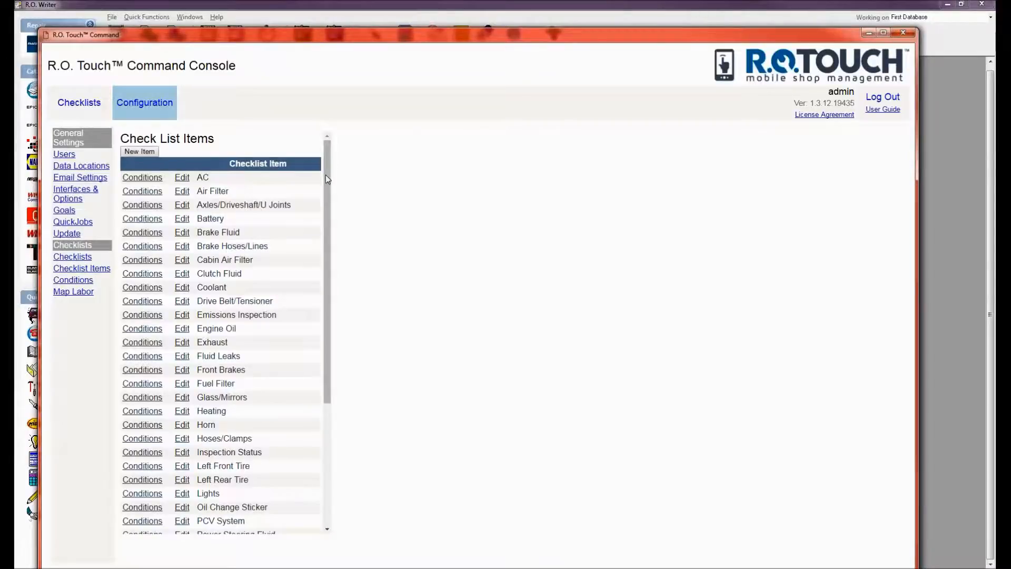
left_click_drag(326, 174, 334, 354)
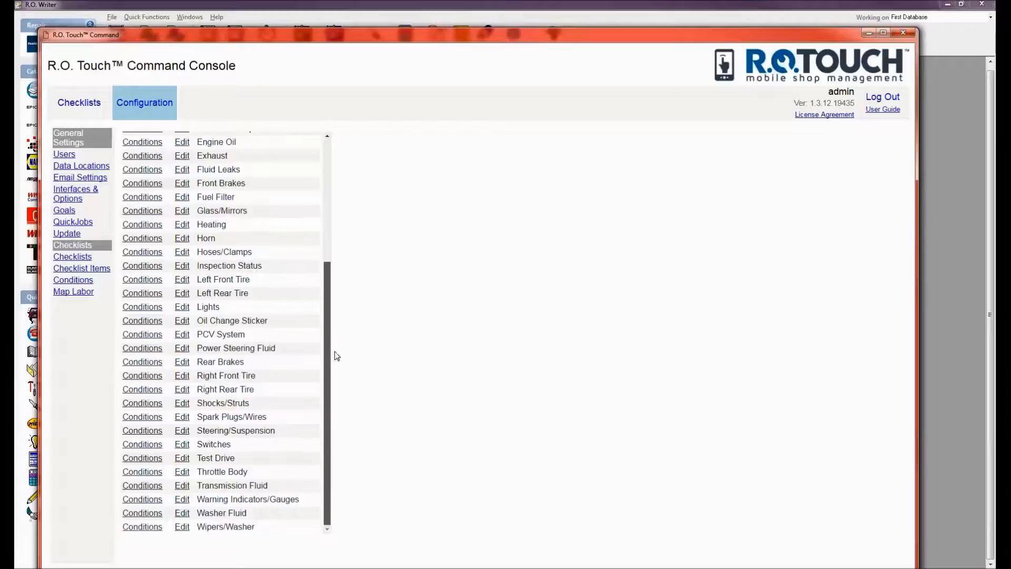
left_click_drag(322, 259, 312, 151)
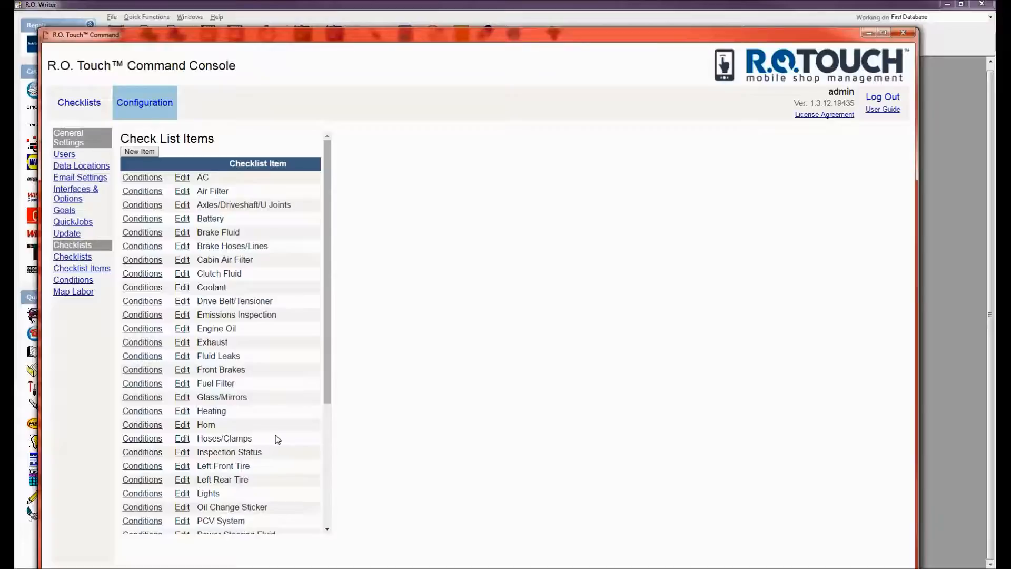
left_click(147, 193)
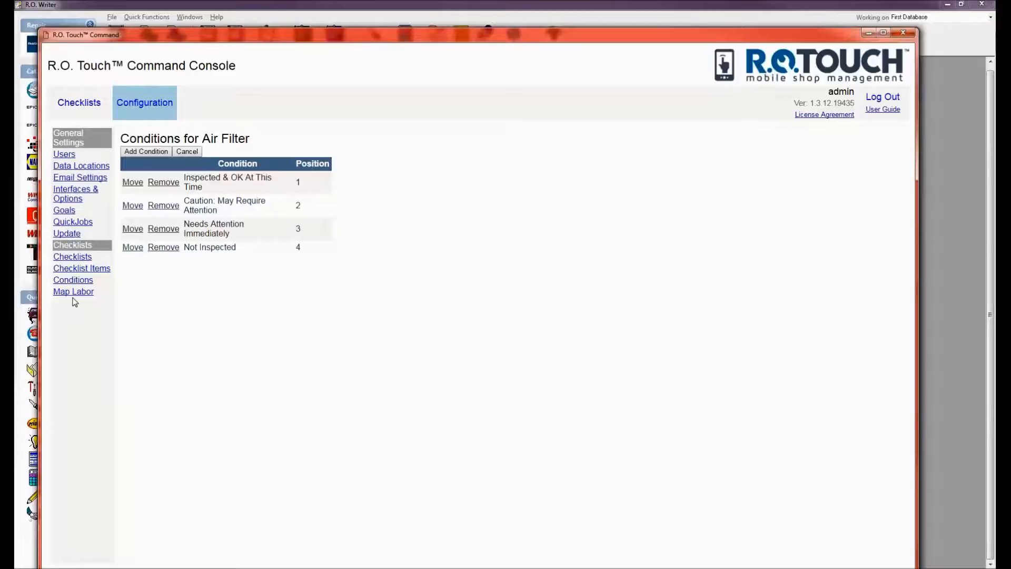
Show the nine checklist conditions with their layout, colour, intensity and follow-up settings.
left_click(82, 281)
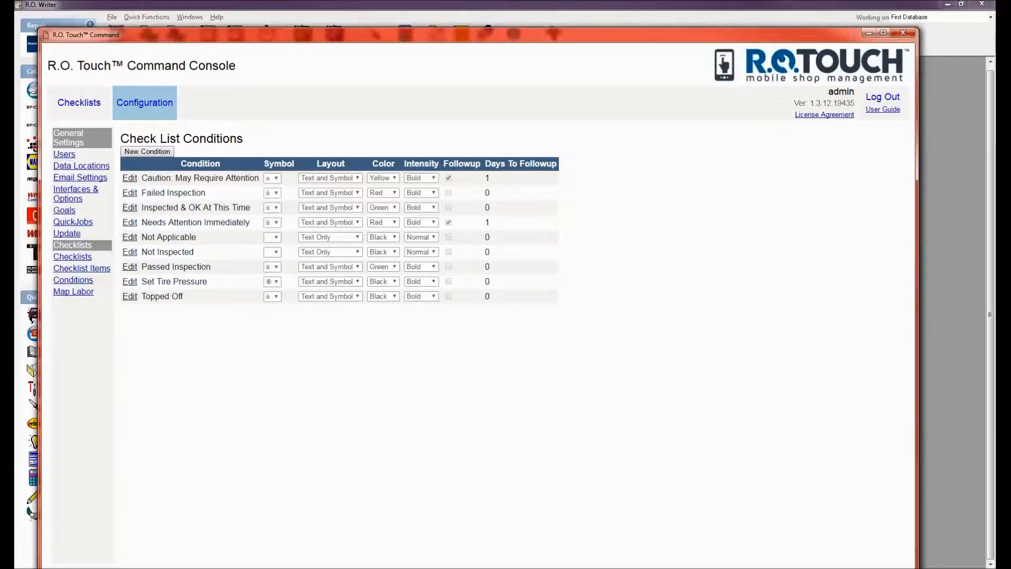
Edit the Failed Inspection condition, viewing the symbol choices but keeping its current symbol.
left_click(130, 192)
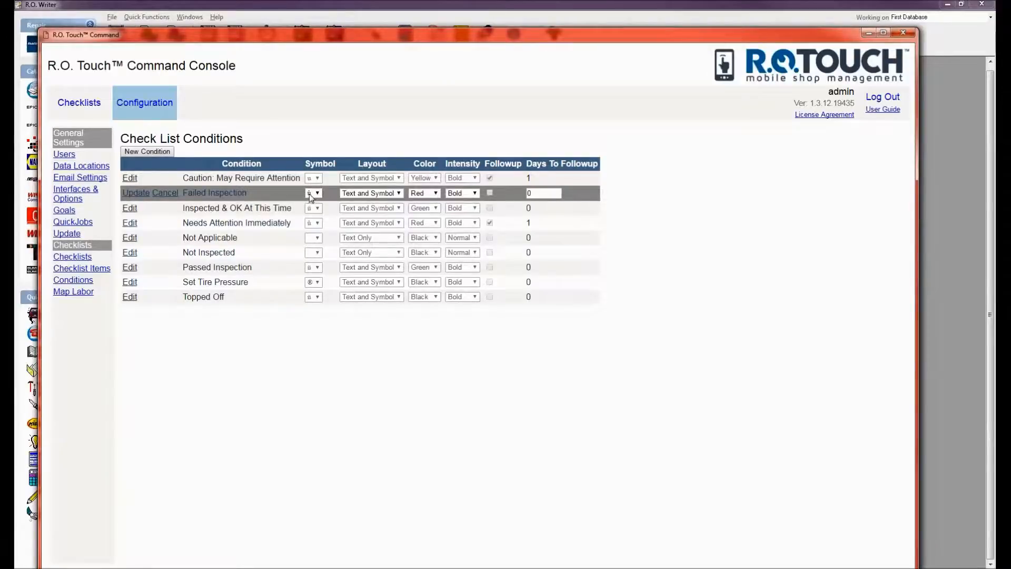
left_click(316, 194)
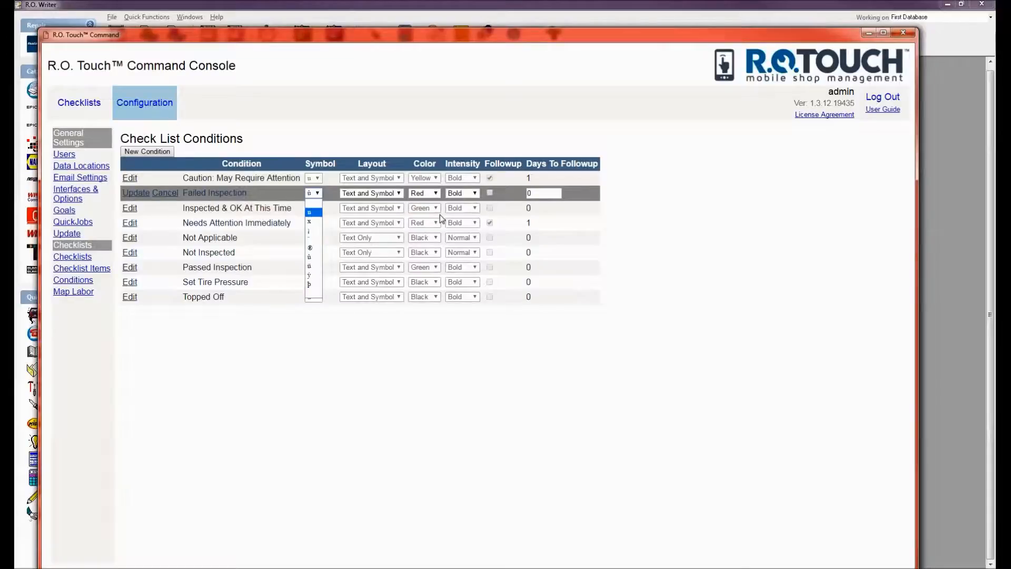
left_click(689, 340)
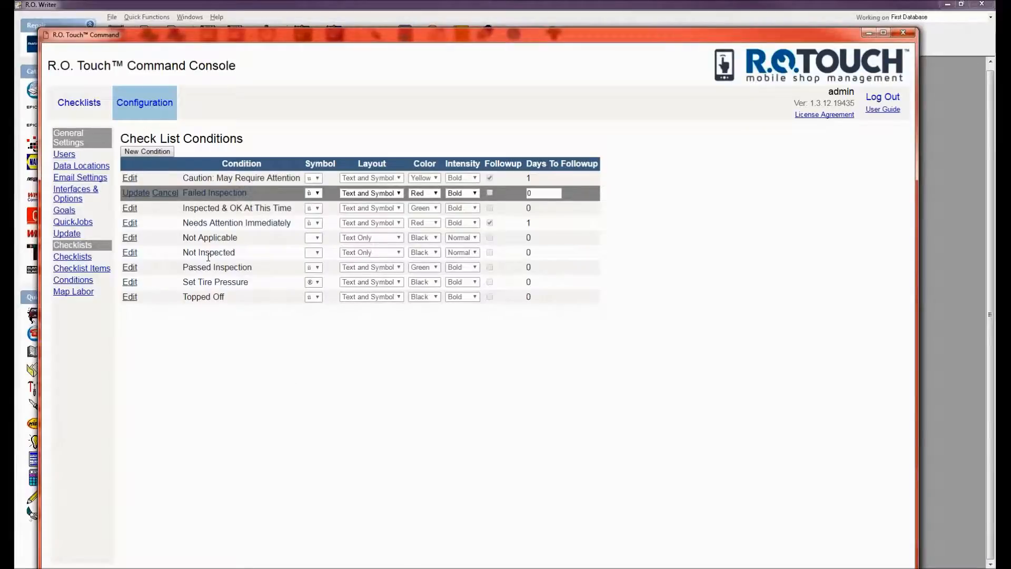
Move from the checklists list through checklist items to the checklist conditions table.
left_click(72, 257)
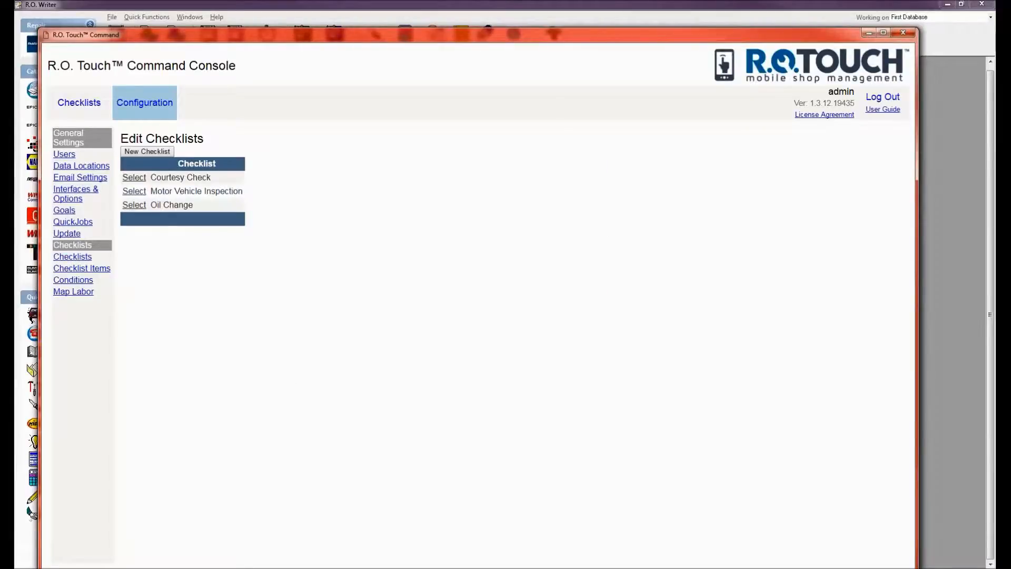
left_click(71, 268)
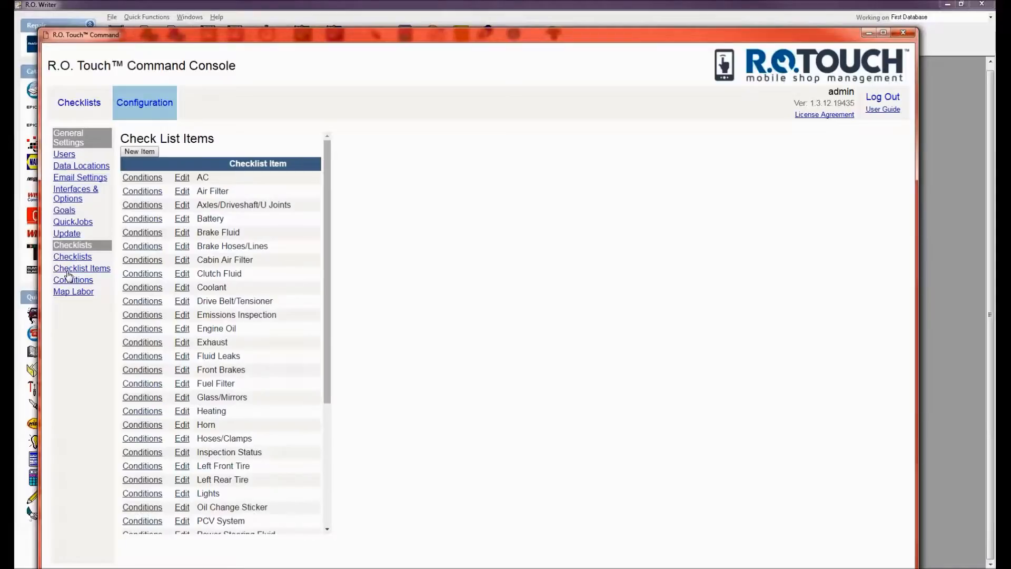
left_click_drag(327, 166, 331, 135)
left_click(62, 280)
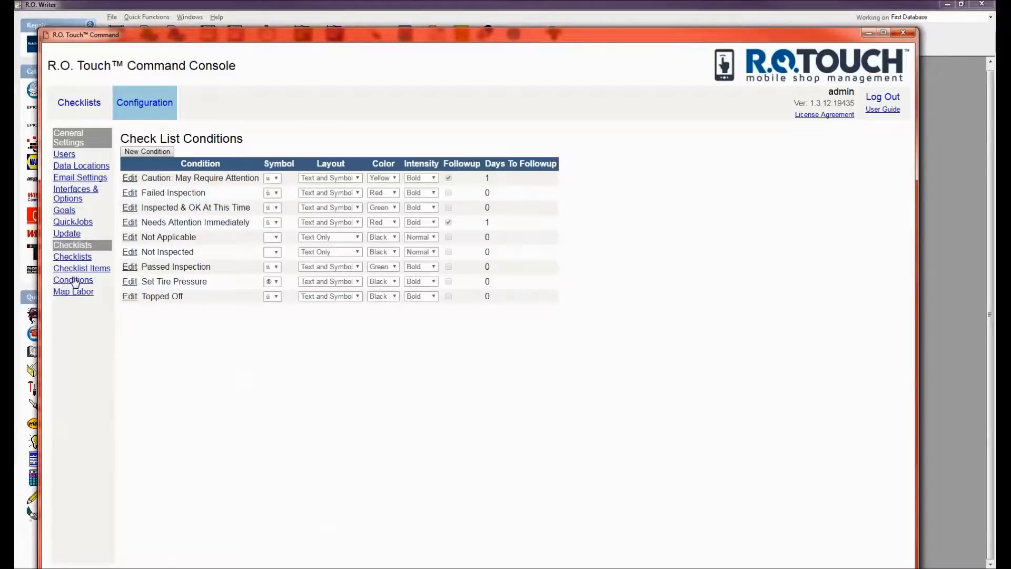
Create condition TEST with the ü symbol, Text and Symbol layout, Green, Bold.
left_click(152, 150)
left_click(240, 153)
type("TEST")
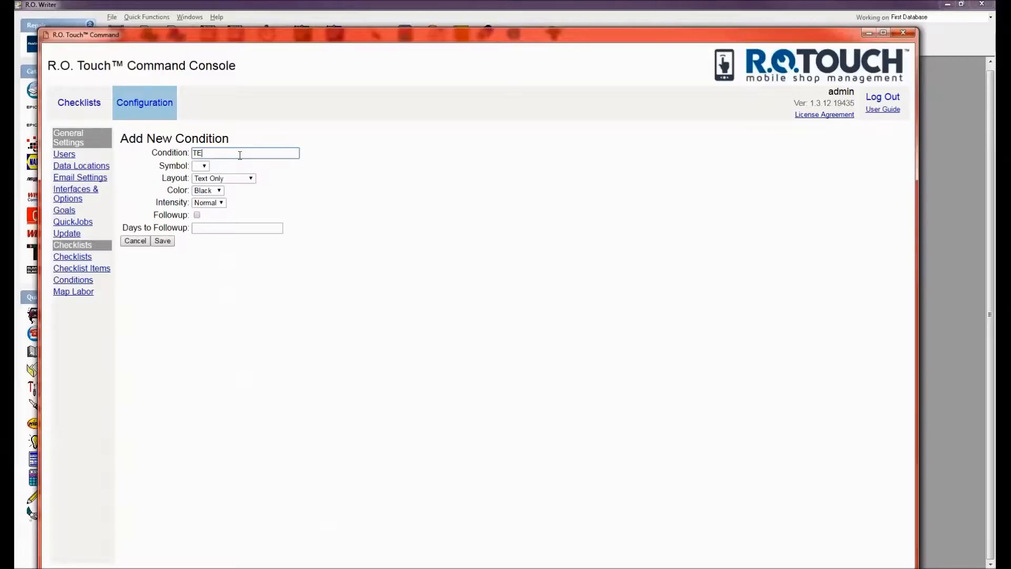
left_click(201, 166)
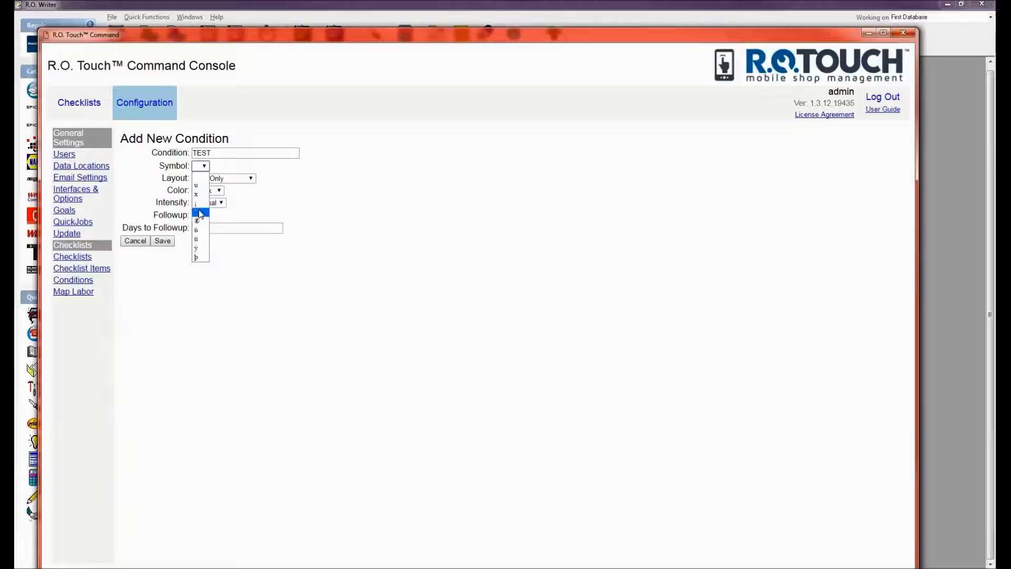
left_click(196, 239)
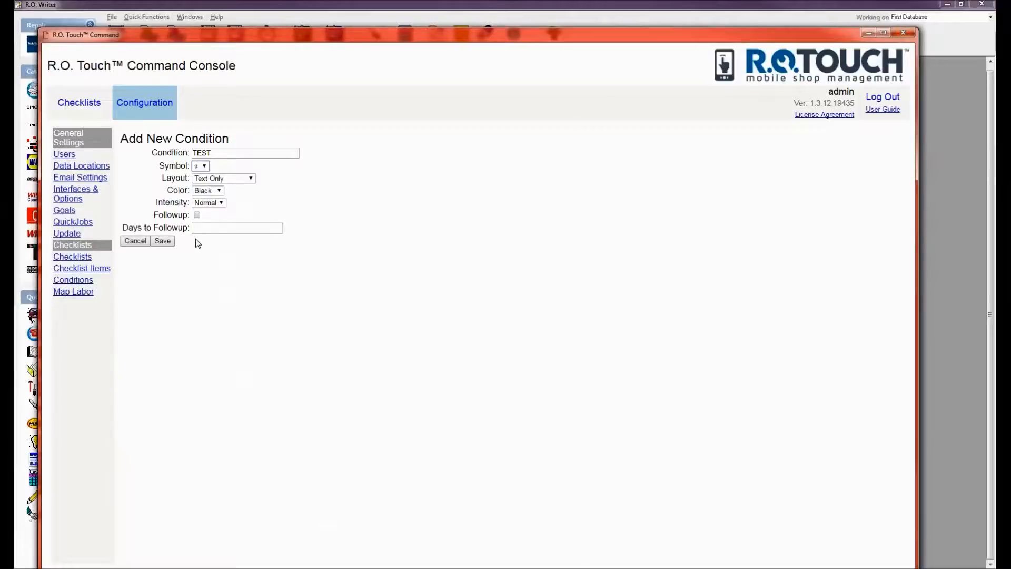
left_click(226, 178)
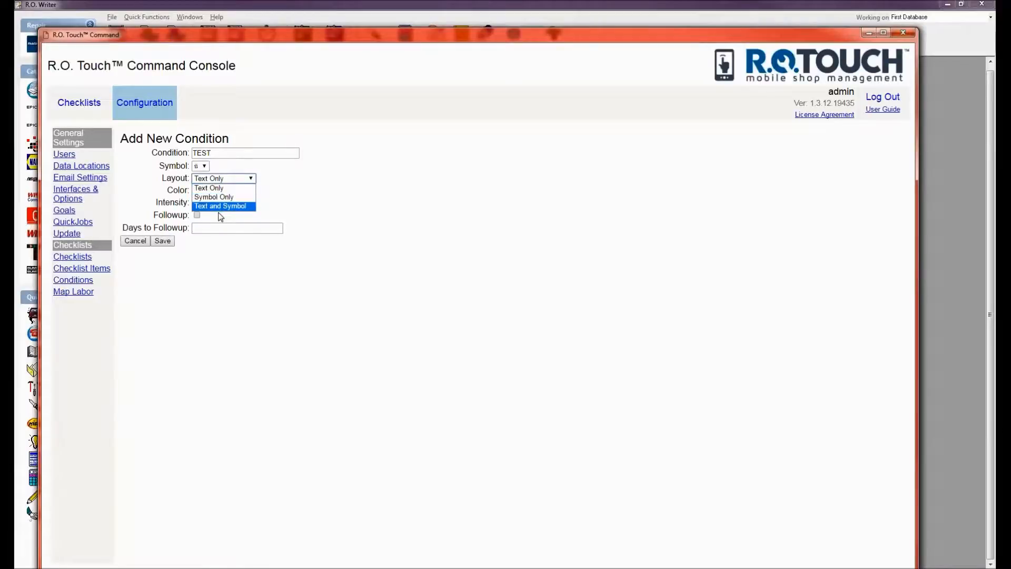
left_click(220, 206)
left_click(219, 190)
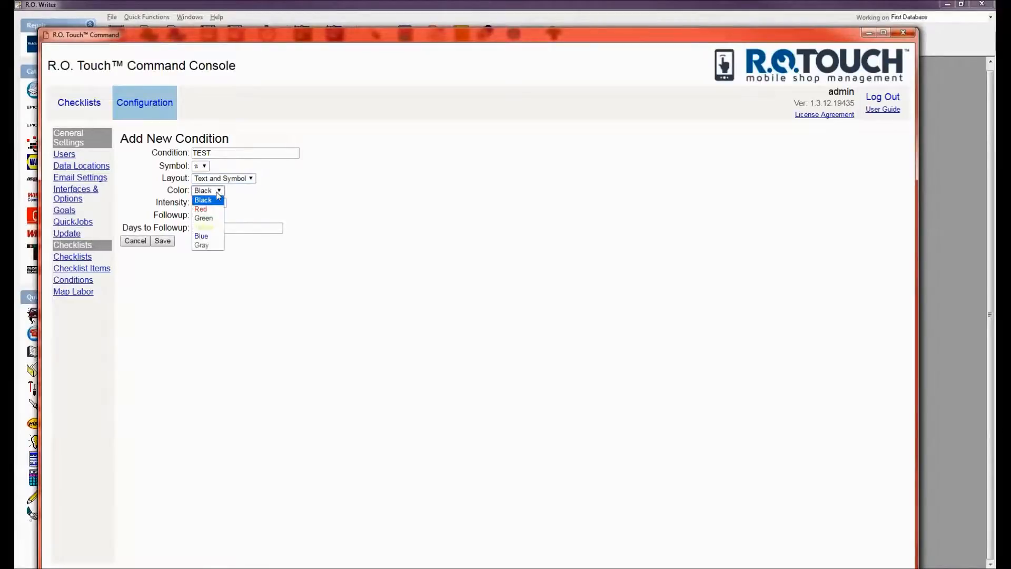
left_click(205, 219)
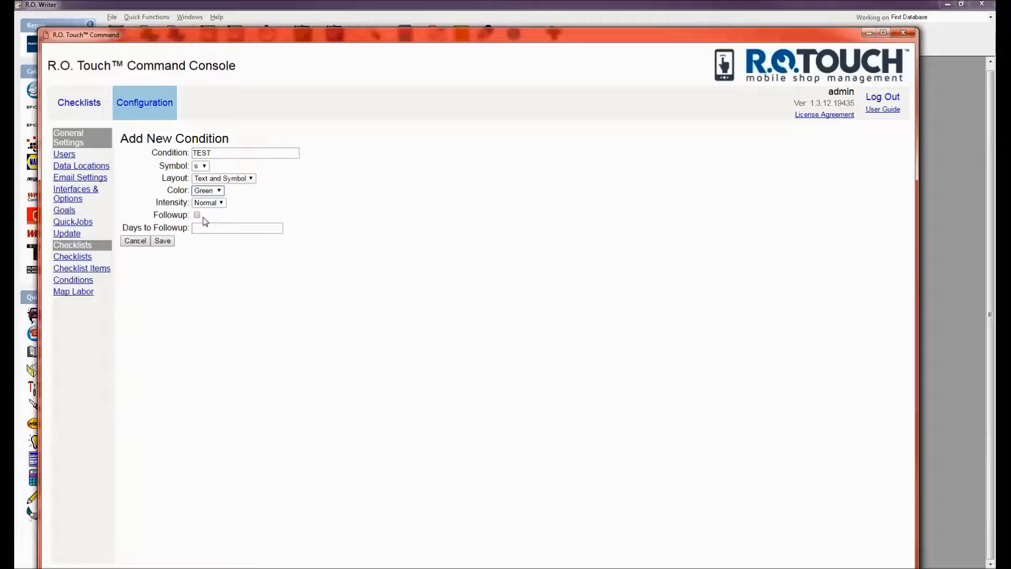
left_click(206, 204)
left_click(211, 222)
left_click(163, 240)
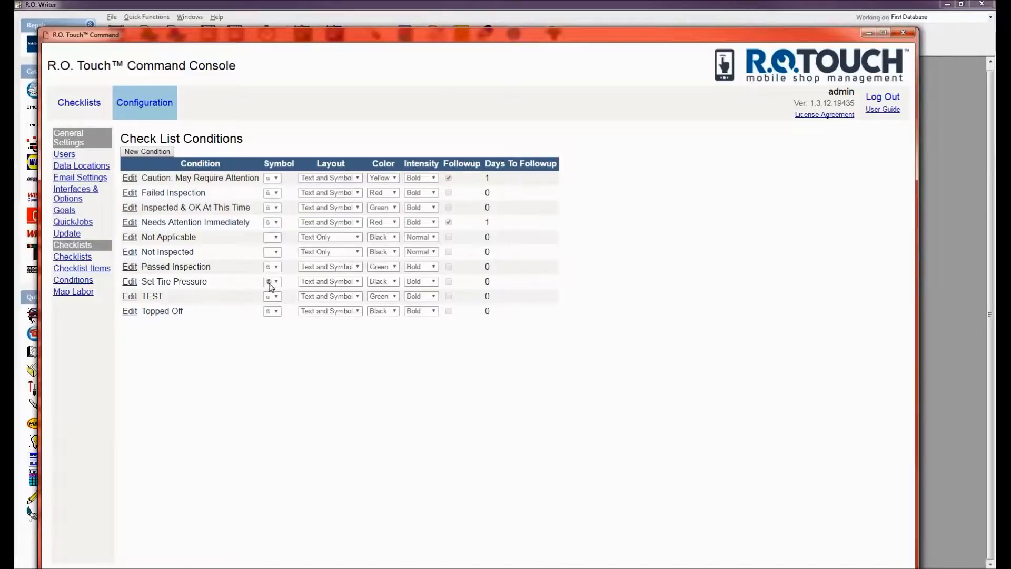
Open the Checklist Items page from the sidebar.
left_click(73, 269)
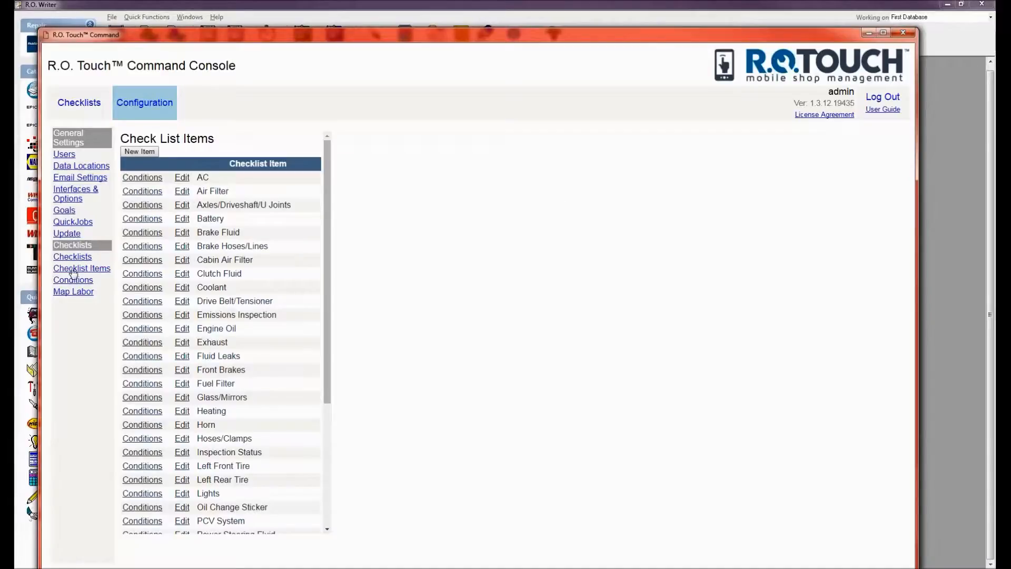
Create a new checklist item named TEST.
left_click(135, 152)
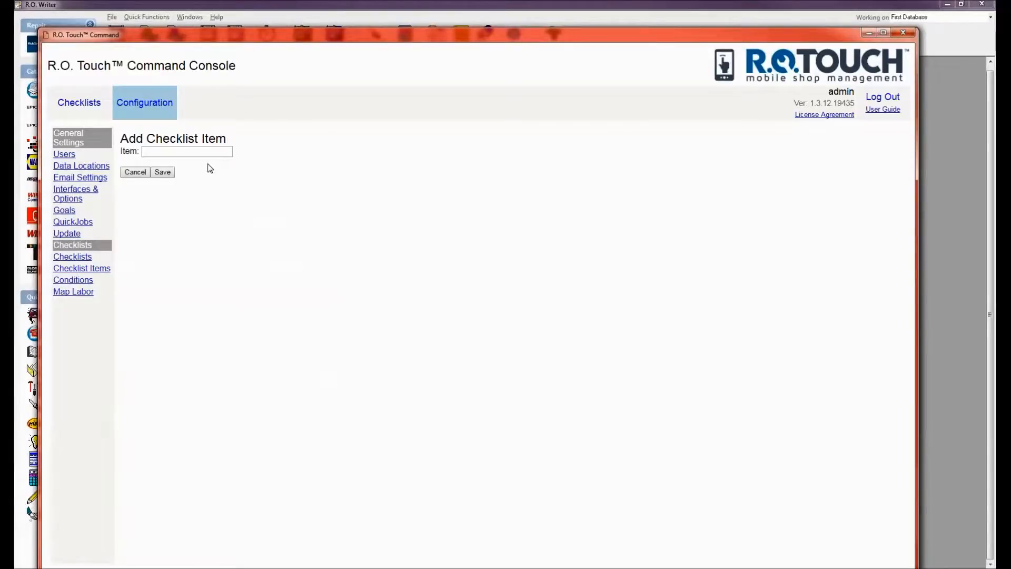
left_click(170, 153)
type("TEST")
left_click(167, 172)
left_click_drag(325, 192, 353, 507)
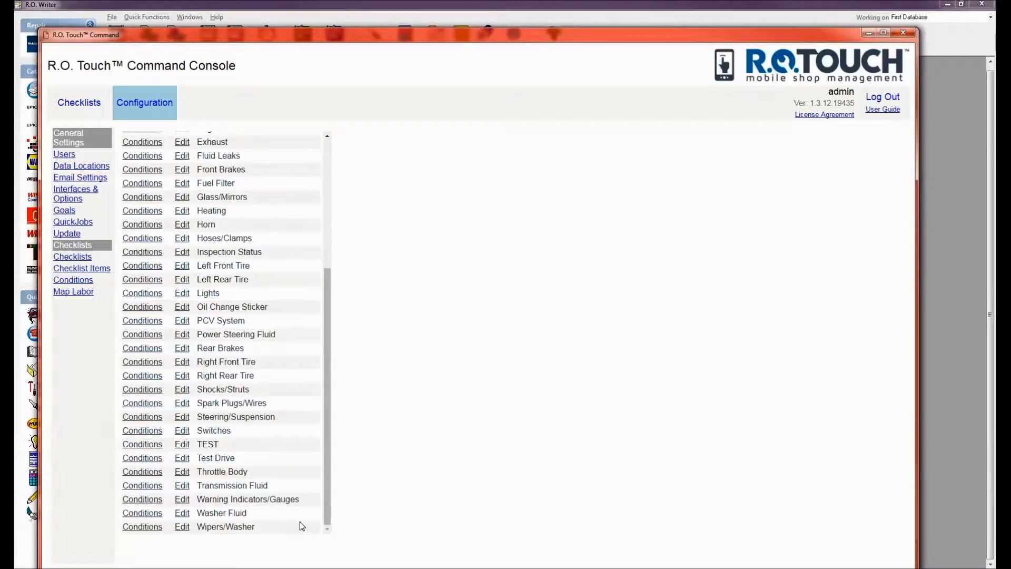
Edit the TEST item and update it, keeping its name unchanged.
left_click(183, 444)
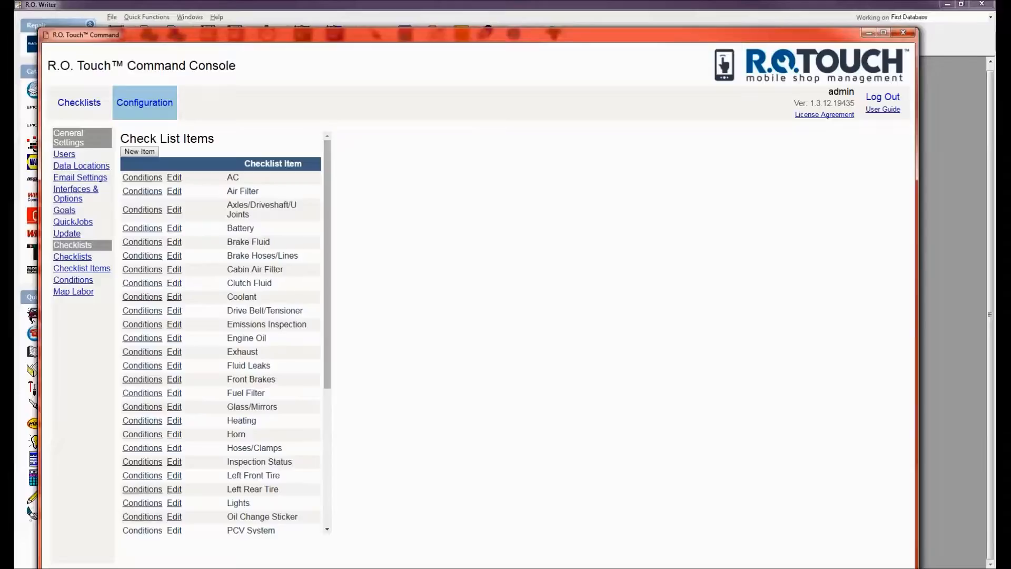
left_click_drag(335, 315, 317, 467)
left_click_drag(324, 343, 305, 549)
left_click(377, 412)
scroll(326, 312, "down", 5)
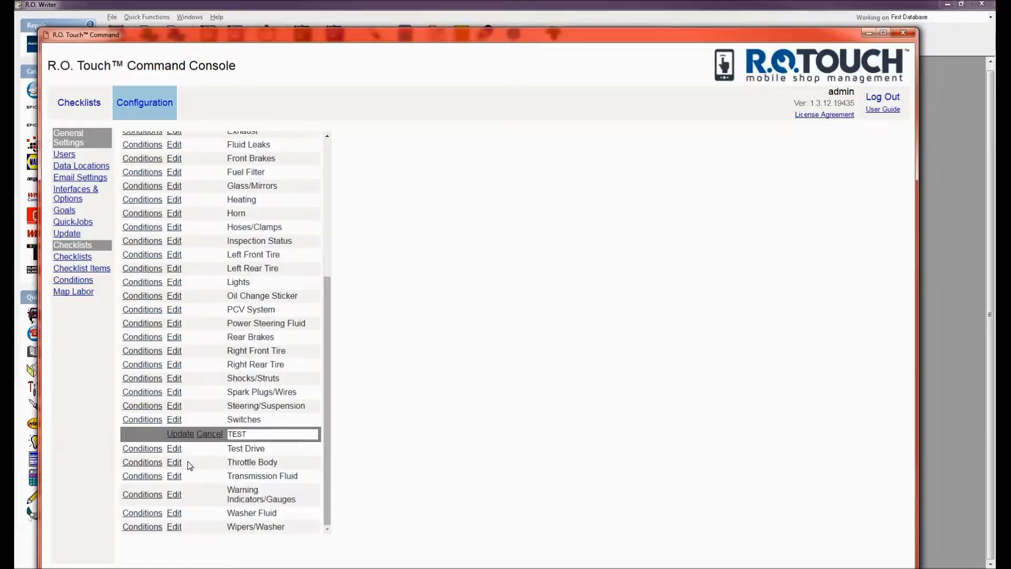
left_click(181, 436)
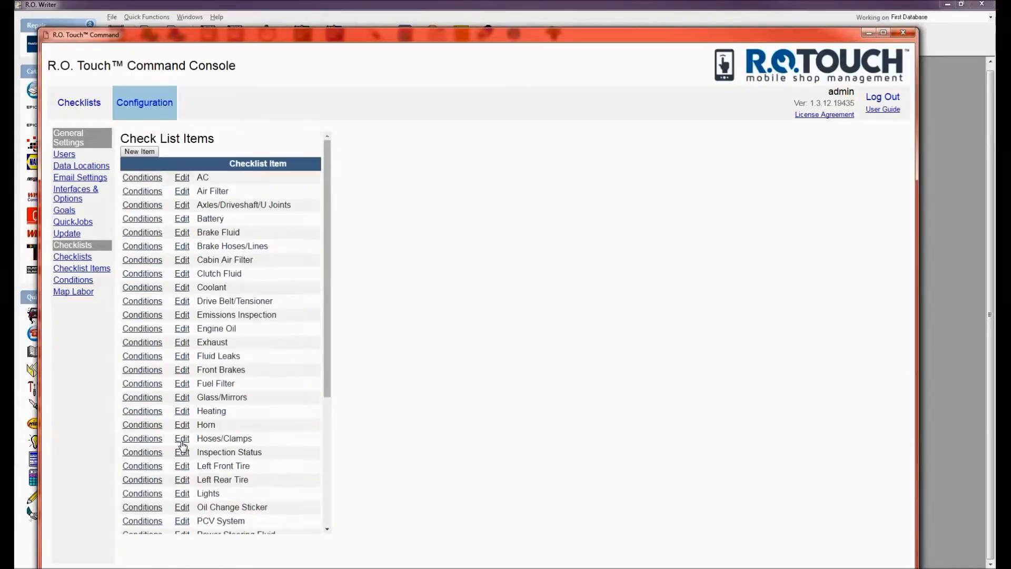
left_click_drag(327, 232, 324, 454)
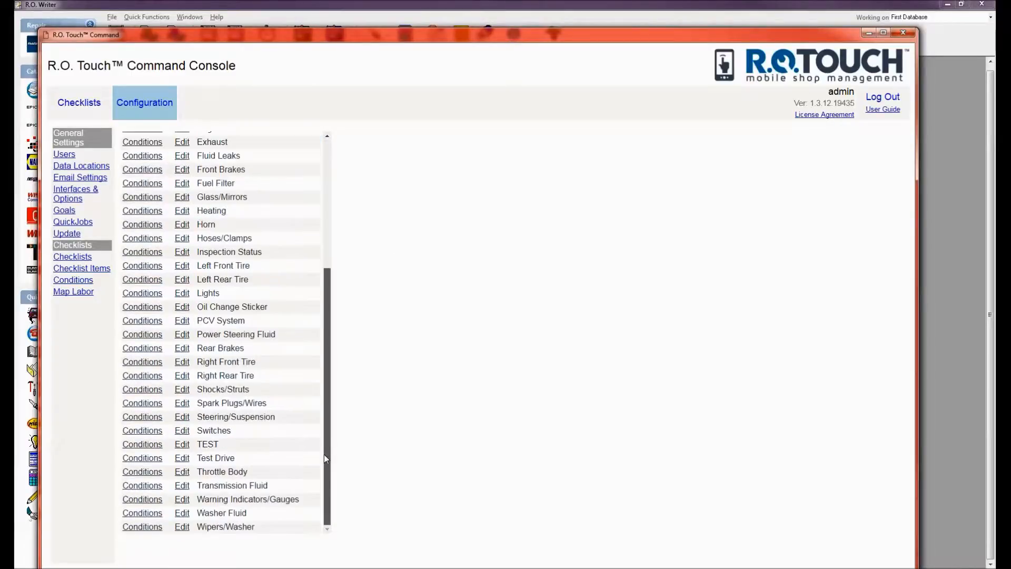
Add the TEST condition to the TEST item at position 1, then return to Edit Checklists.
left_click(154, 446)
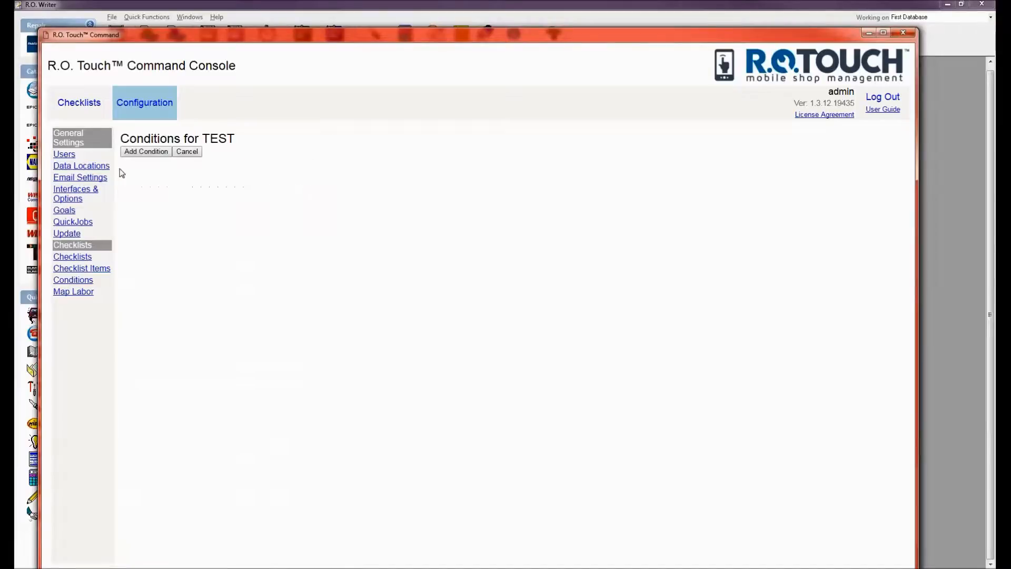
left_click(146, 153)
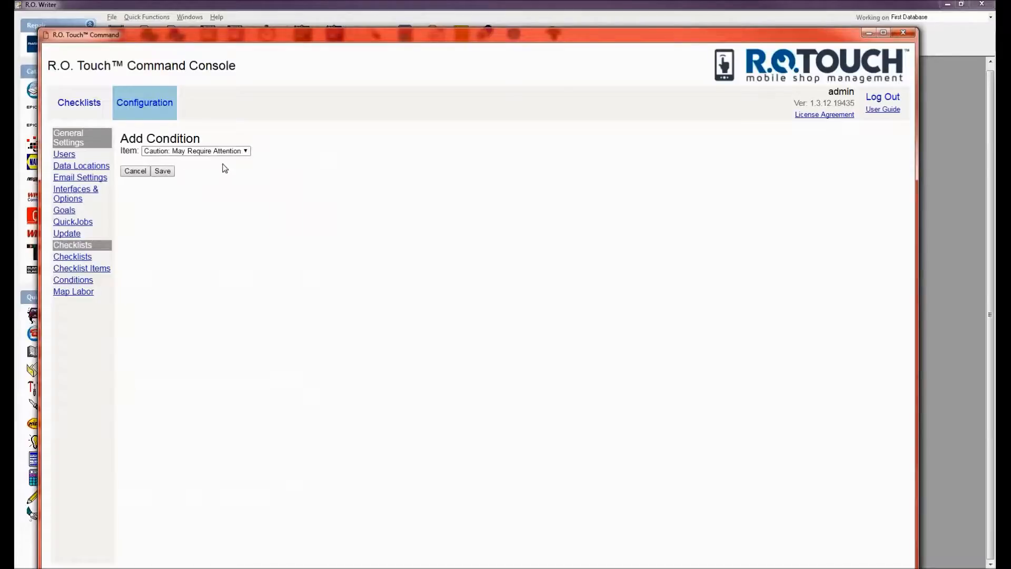
left_click(227, 152)
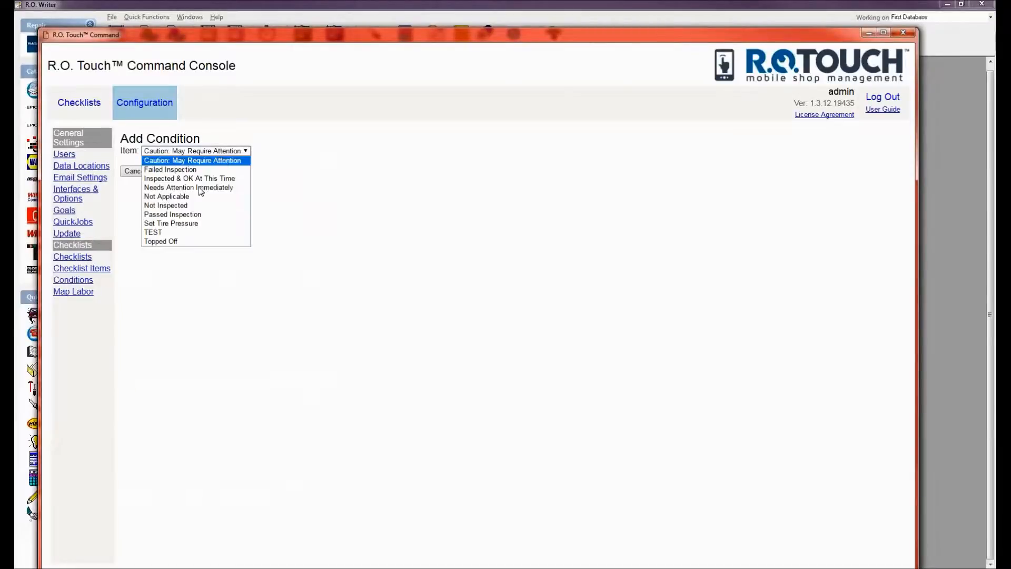
left_click(157, 232)
left_click(163, 172)
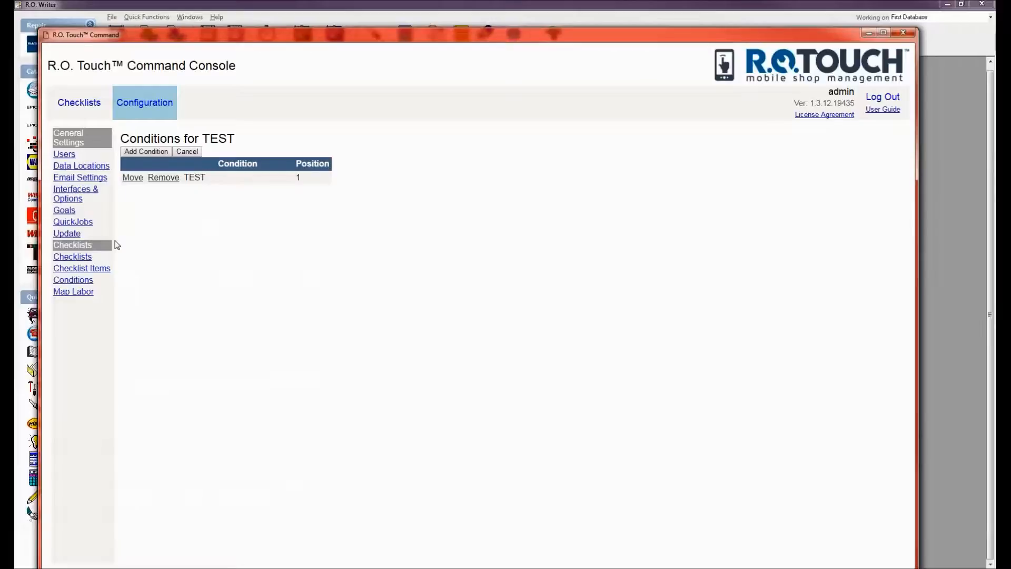
left_click(66, 258)
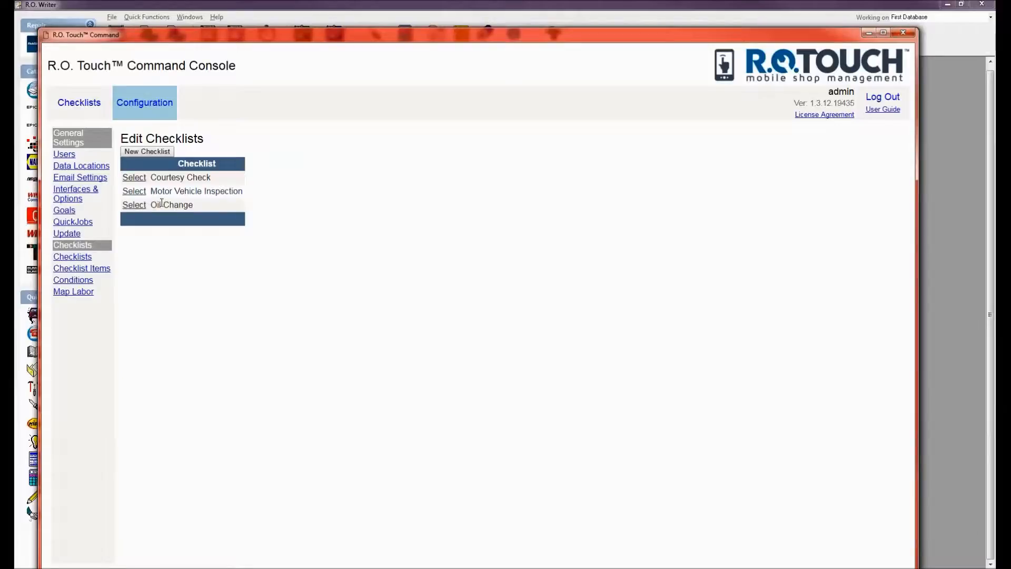
Add the TEST item to the Oil Change checklist as item 16, after Right Rear Tire.
left_click(134, 206)
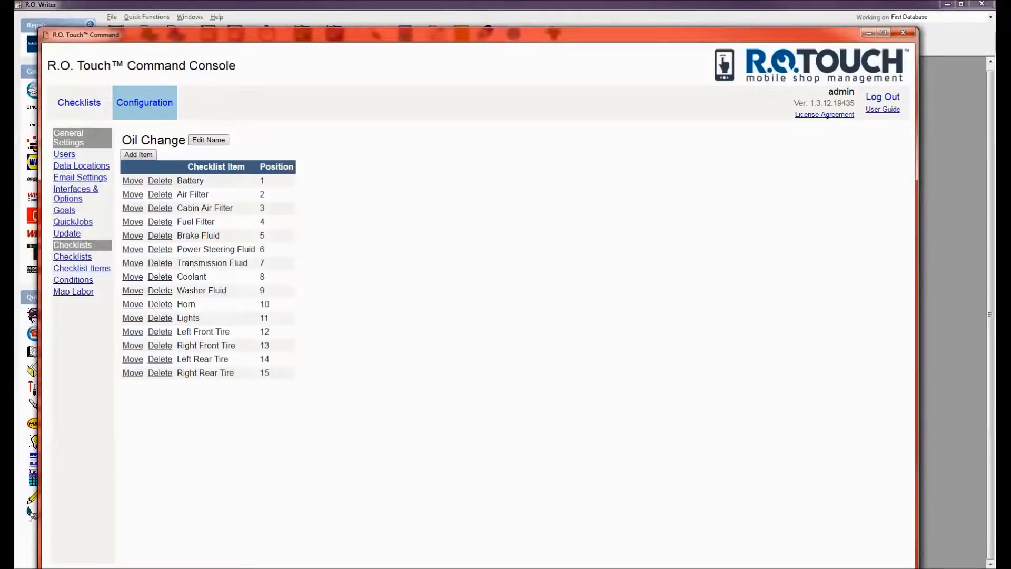
left_click(140, 155)
left_click(152, 151)
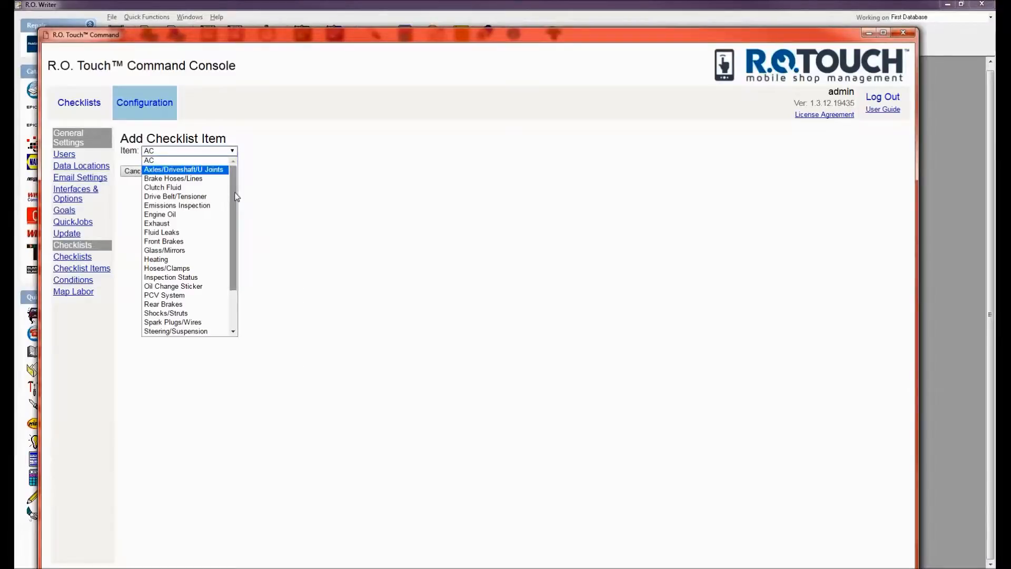
scroll(233, 198, "down", 2)
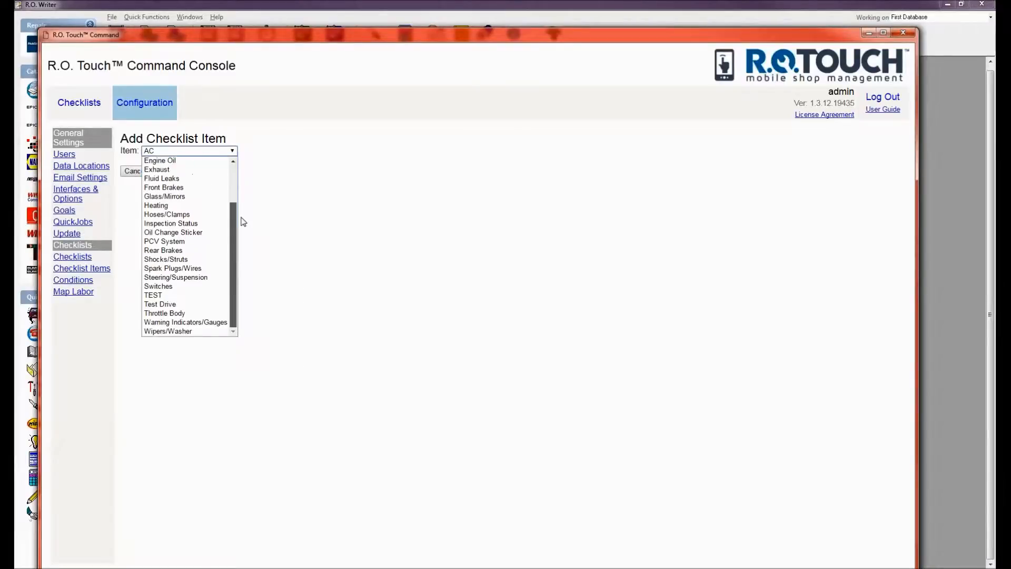
scroll(241, 219, "up", 2)
left_click(252, 205)
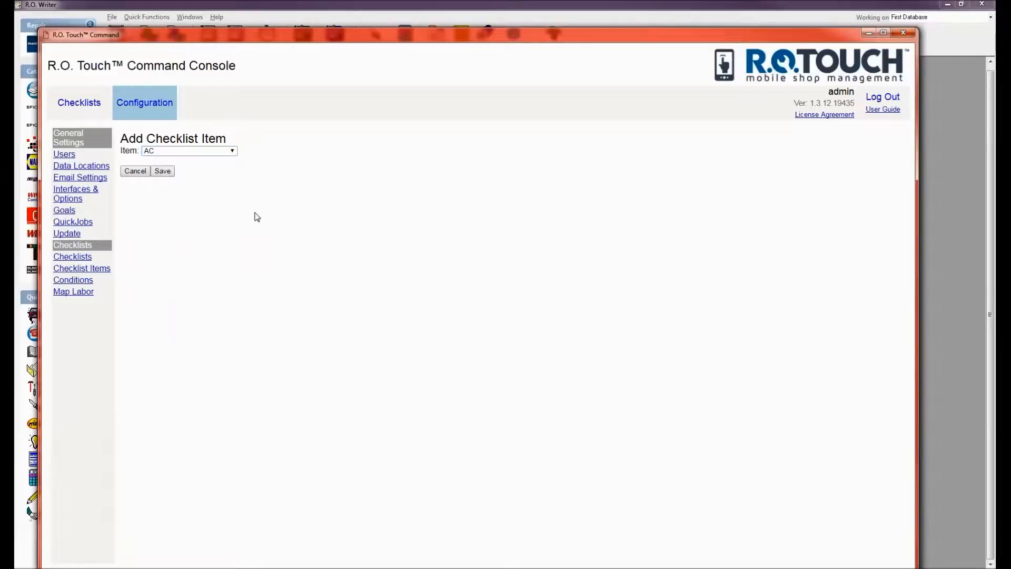
left_click(176, 152)
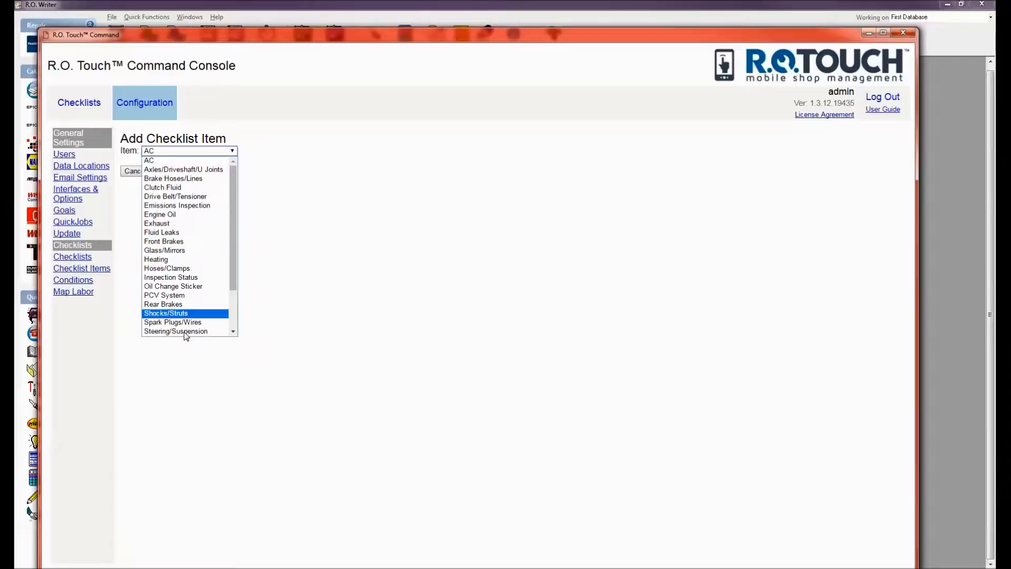
left_click_drag(233, 207, 235, 163)
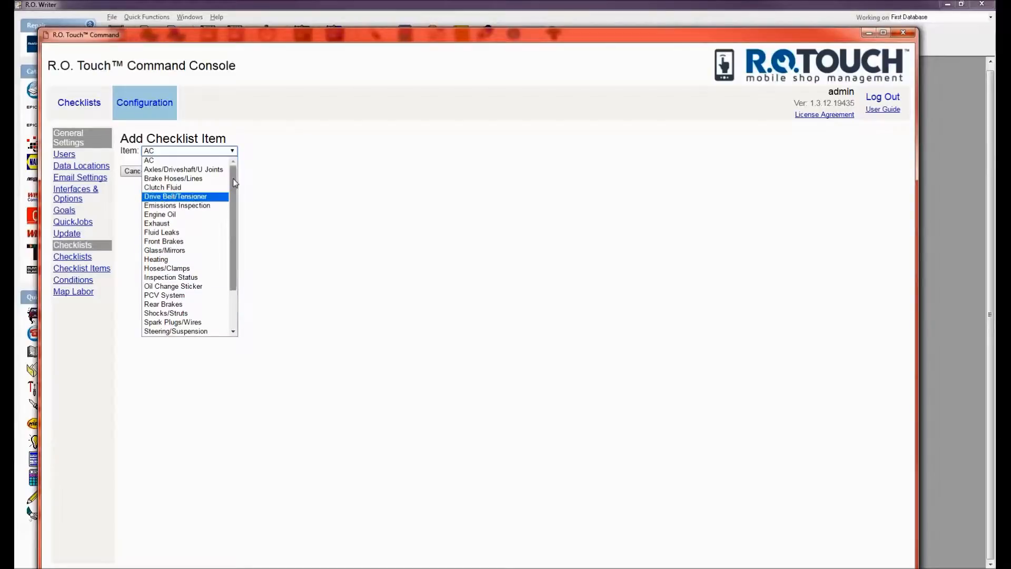
left_click_drag(229, 178, 231, 286)
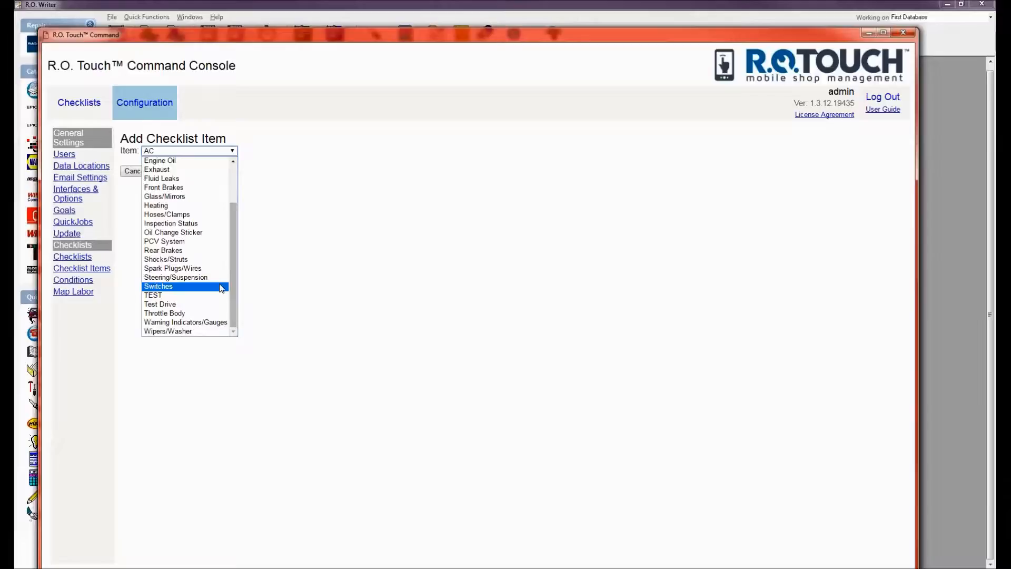
left_click(162, 295)
left_click(160, 171)
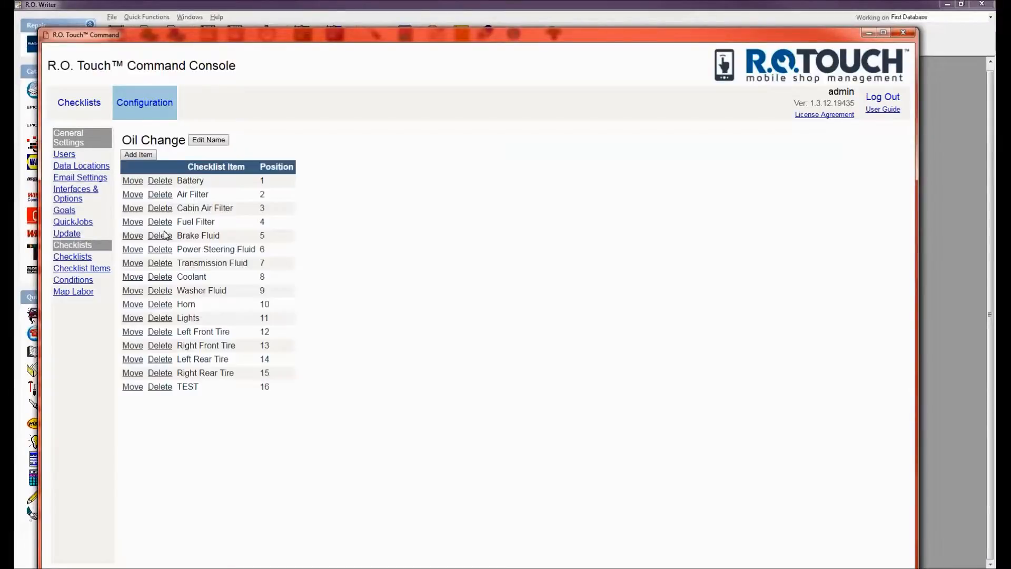
Save the default AC item into Oil Change as item 17, then go back to Edit Checklists.
left_click(139, 154)
left_click(221, 156)
scroll(232, 176, "down", 3)
scroll(238, 221, "up", 2)
scroll(248, 264, "down", 2)
scroll(232, 196, "up", 3)
scroll(234, 216, "down", 3)
scroll(234, 232, "up", 3)
scroll(234, 255, "down", 3)
left_click_drag(232, 254, 244, 195)
left_click(337, 275)
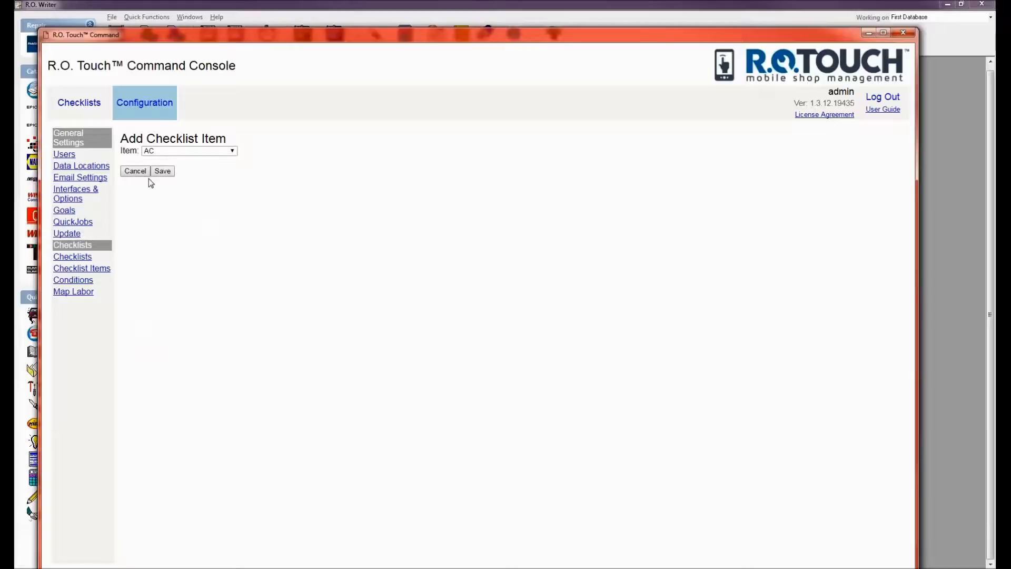
left_click(154, 172)
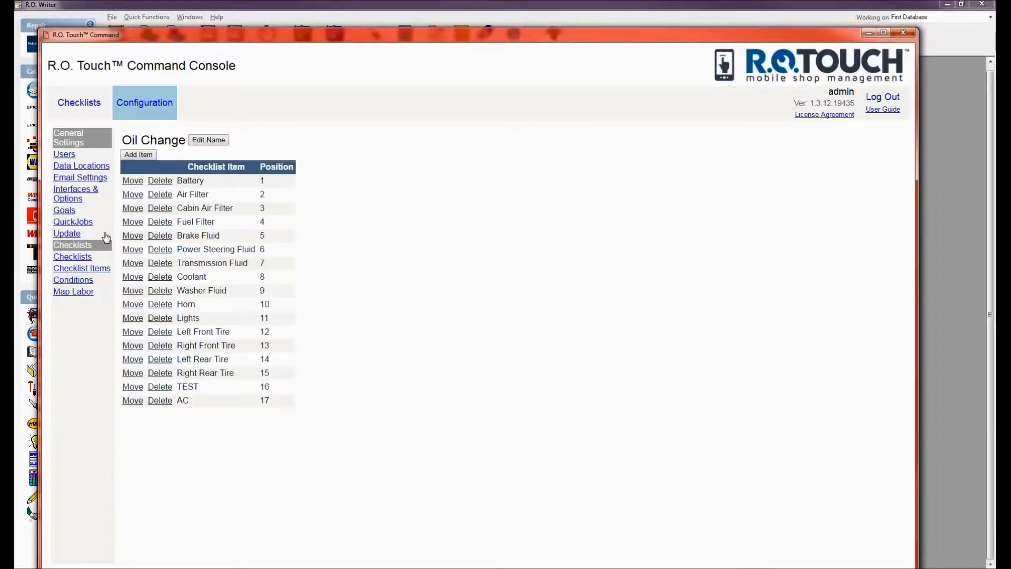
left_click(74, 257)
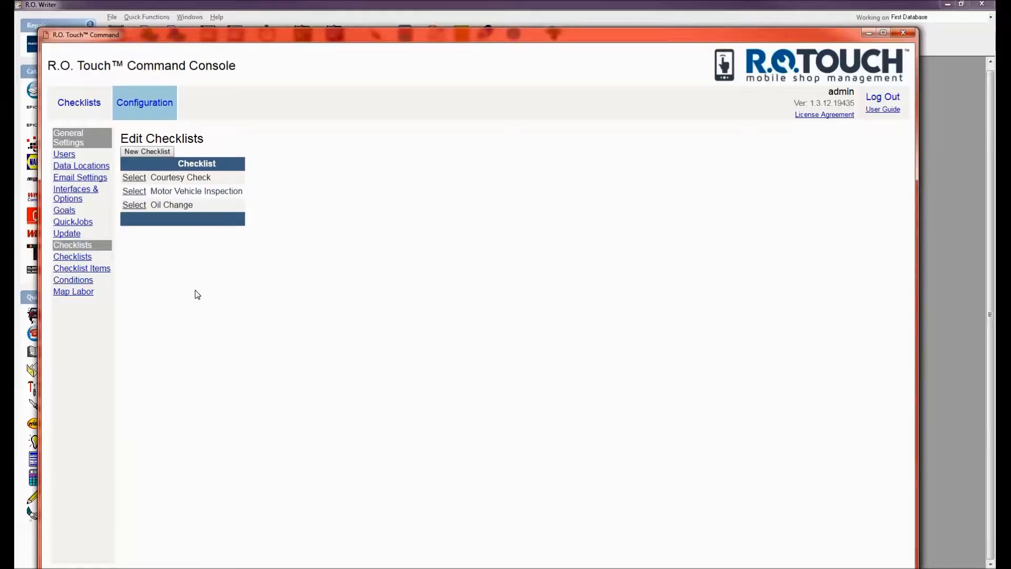
Open the Map Labor page showing the 20 labor operations with checklists.
left_click(79, 293)
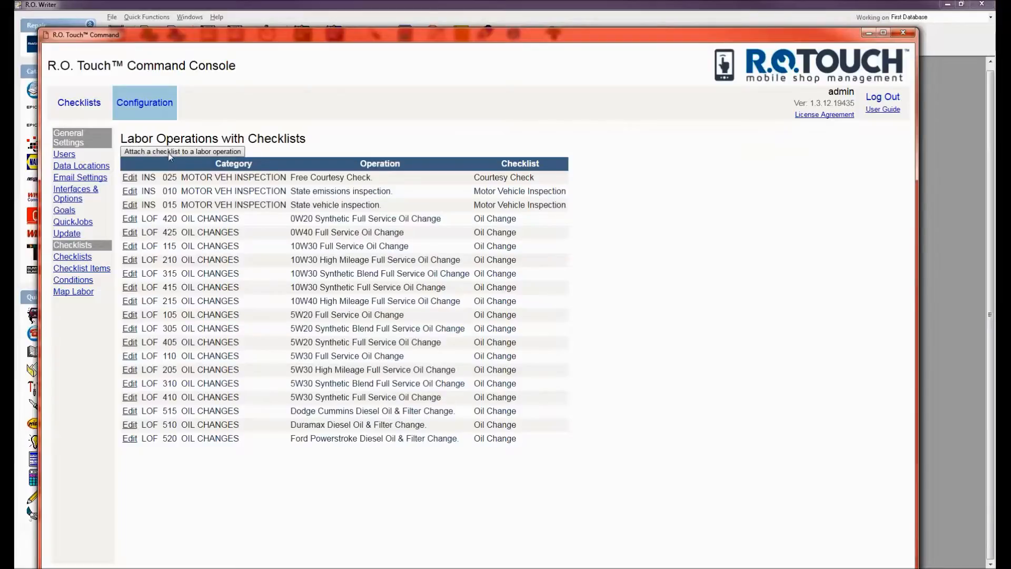
Map operation Misc. labor. in category OTHER to the Oil Change checklist.
left_click(214, 153)
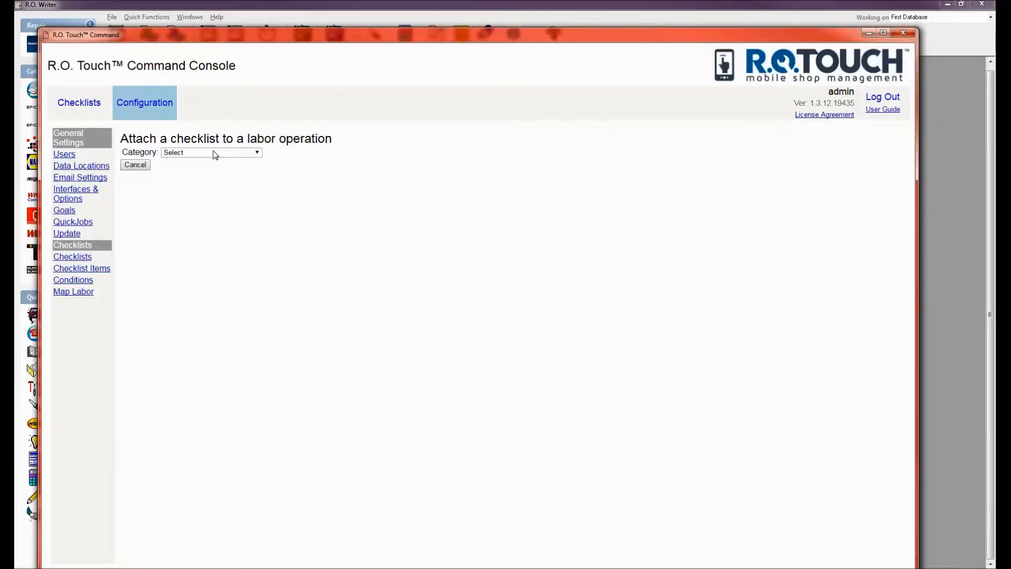
left_click(209, 153)
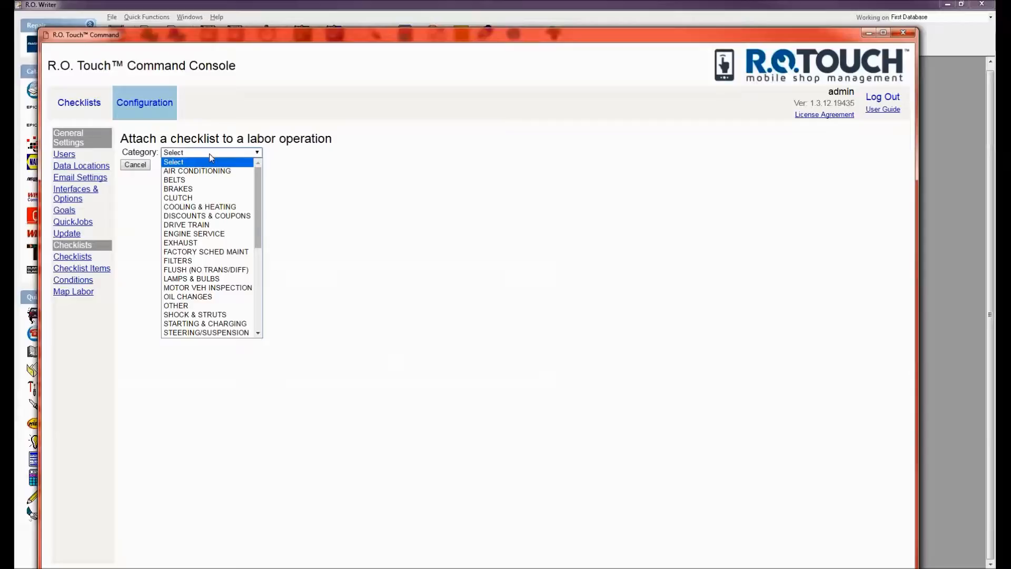
left_click(202, 307)
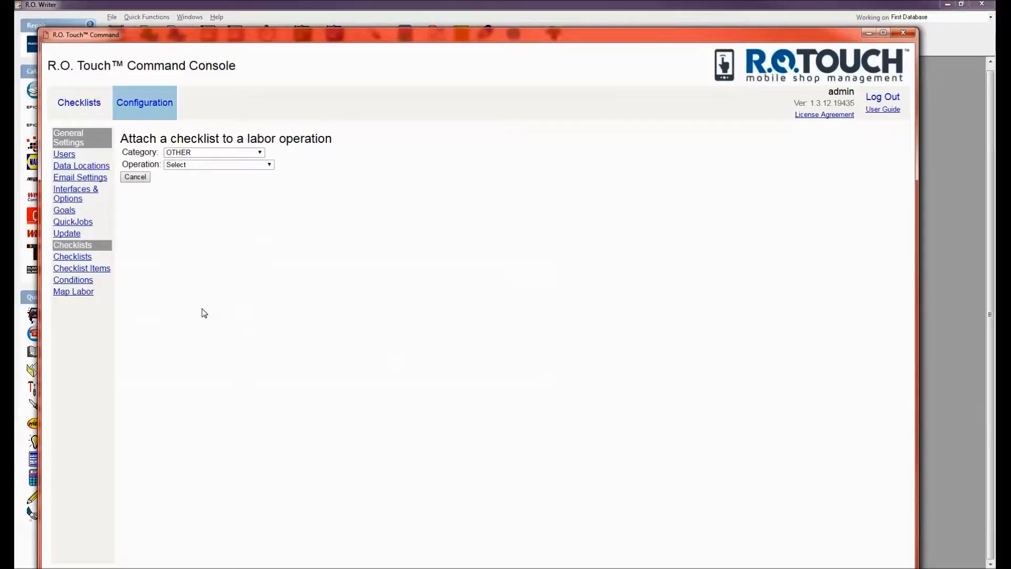
left_click(208, 166)
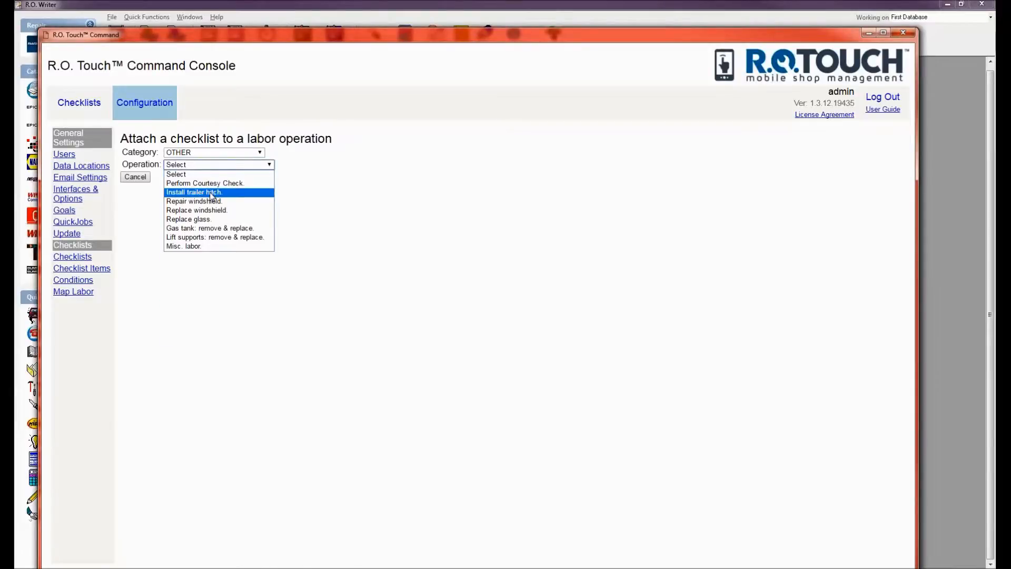
left_click(188, 247)
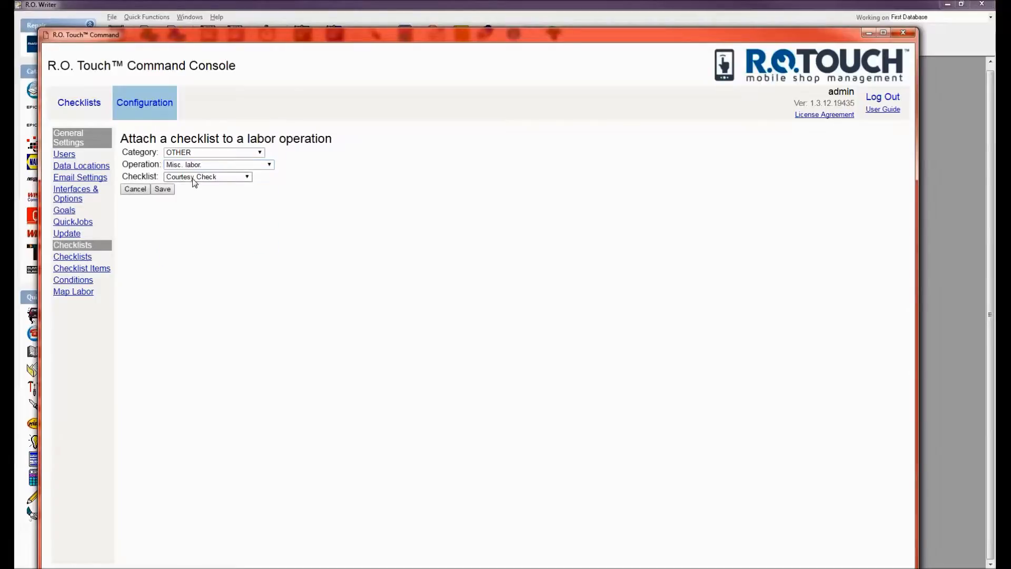
left_click(193, 178)
left_click(188, 205)
left_click(161, 189)
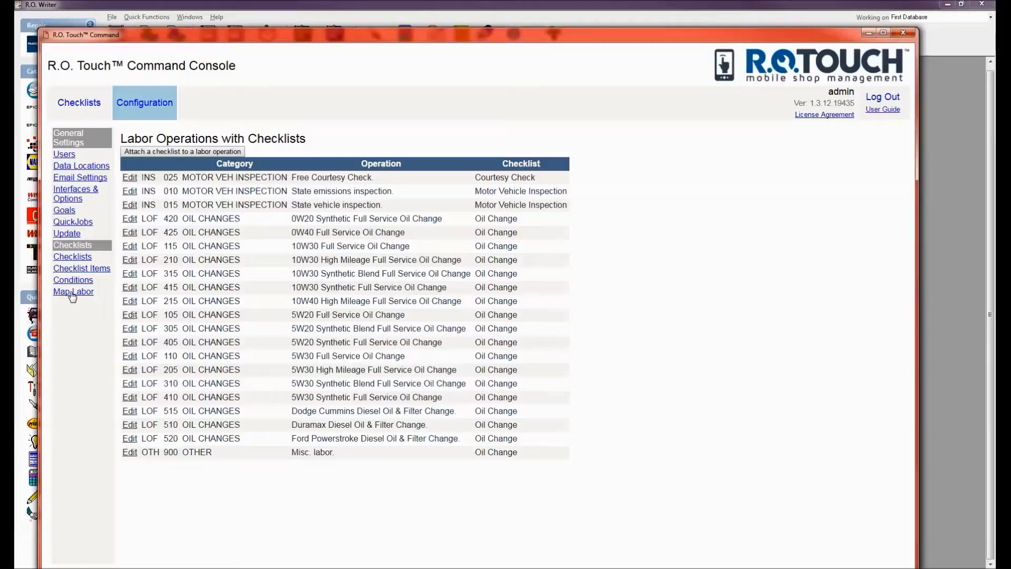
Send RO 0102234's Motor Vehicle Inspection checklist to the listed e-mail address.
left_click(79, 106)
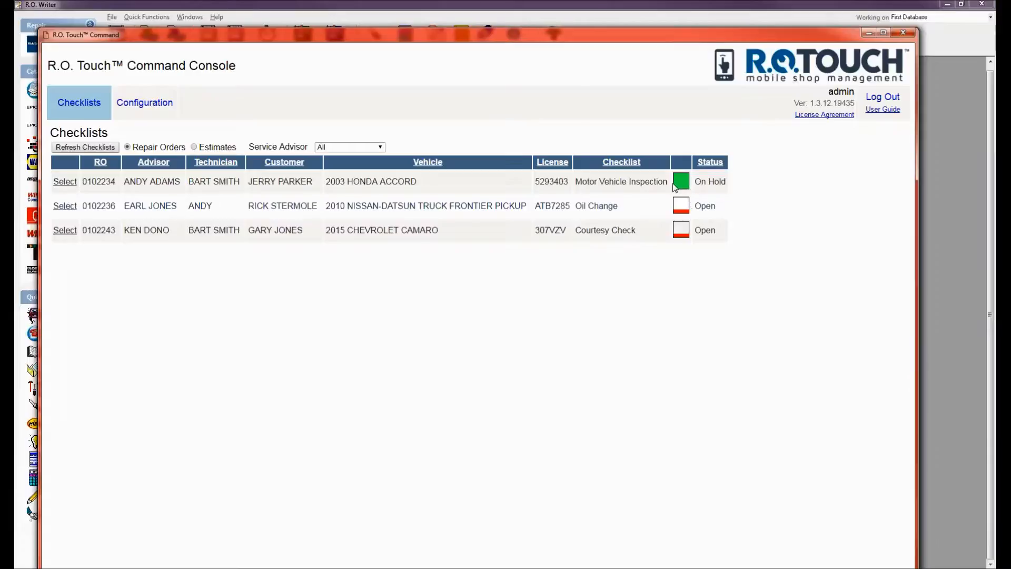
left_click(64, 182)
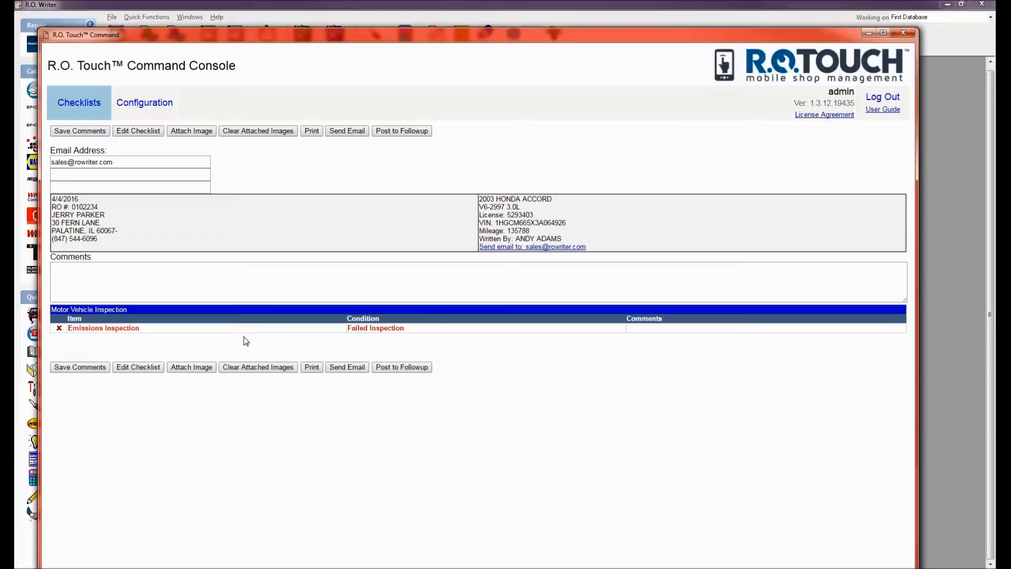
triple_click(129, 161)
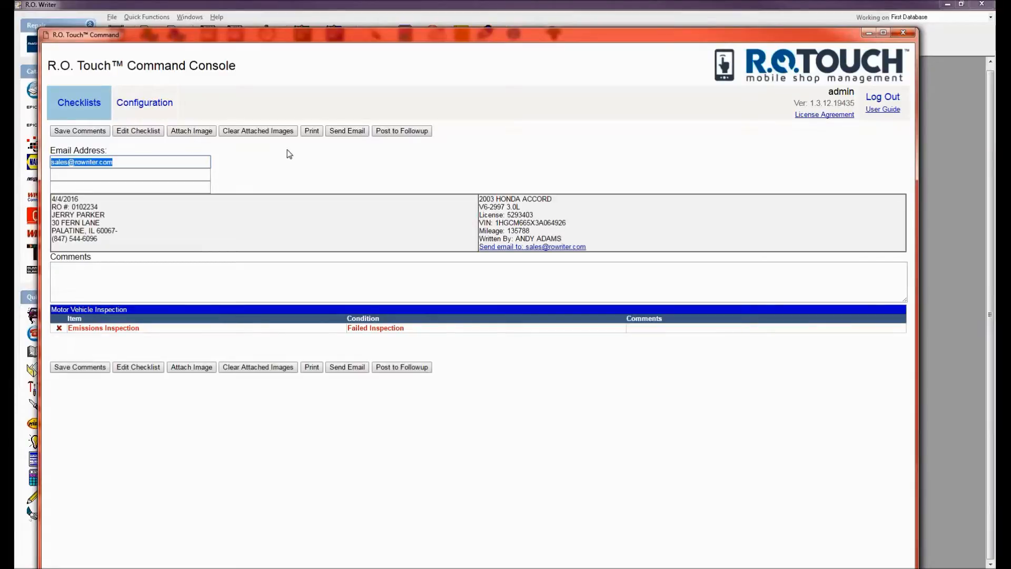
left_click(338, 132)
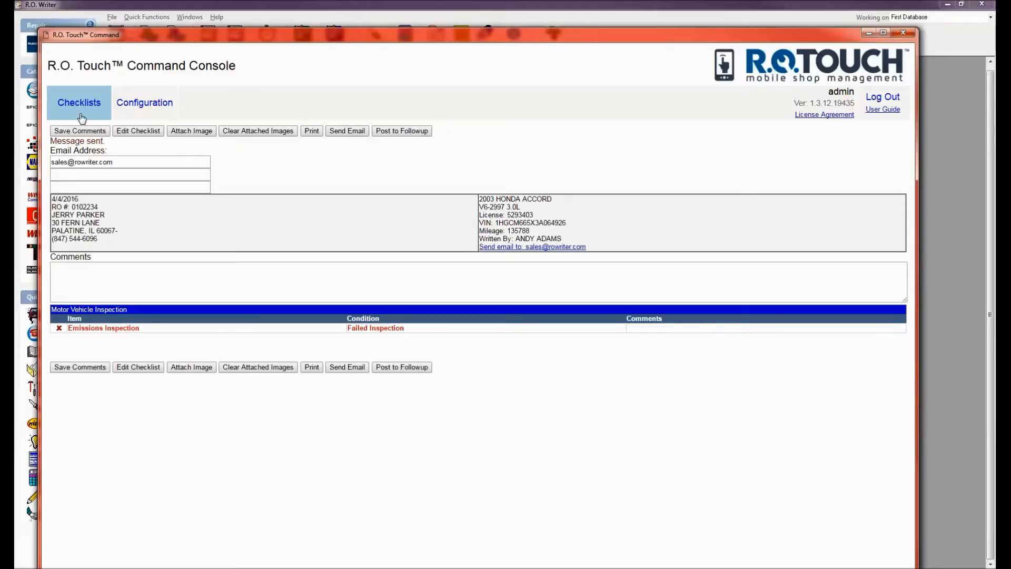
left_click(102, 281)
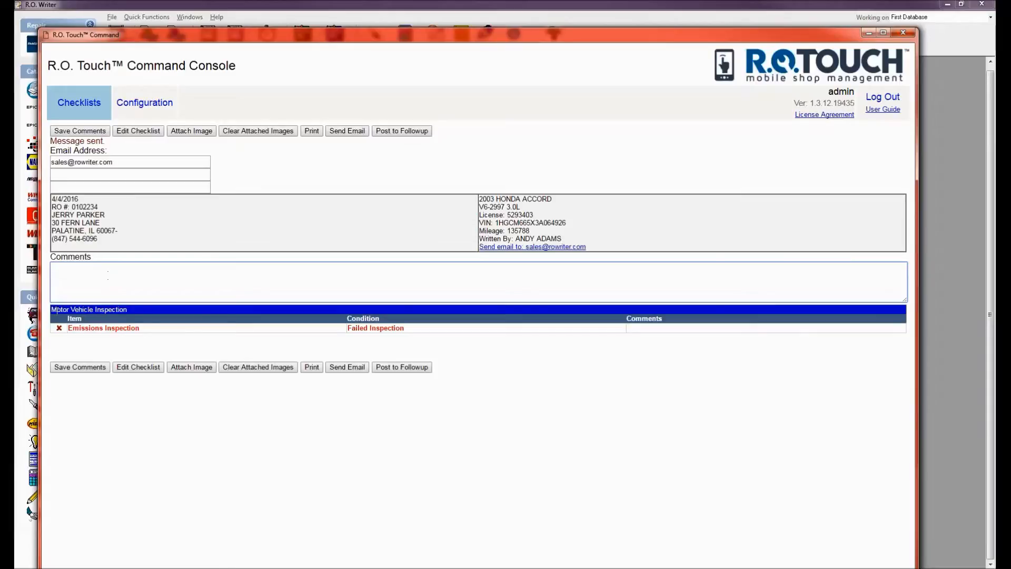
Set Emissions Inspection to Passed Inspection with comment 're tested pass' and save.
left_click(132, 367)
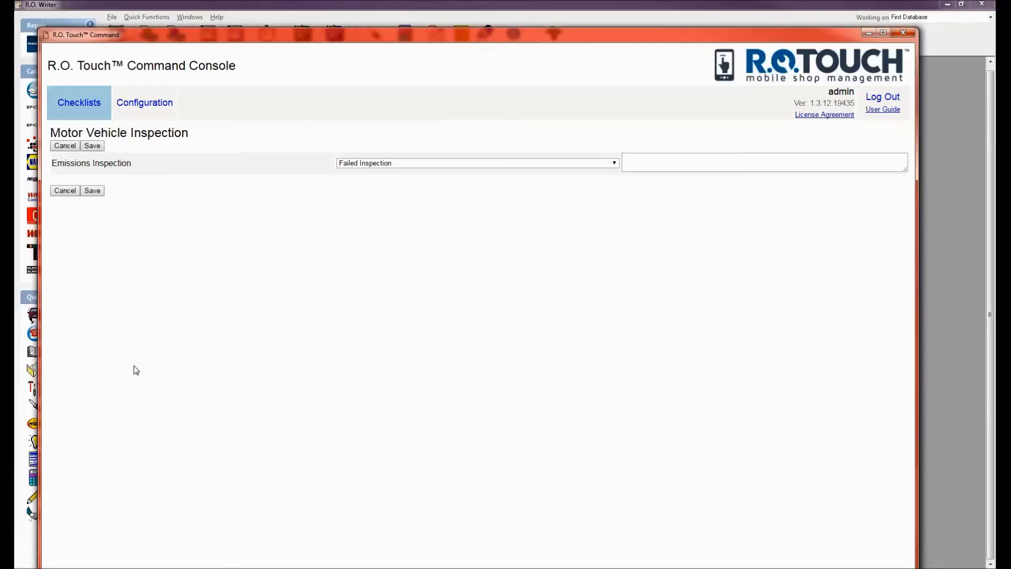
left_click(367, 165)
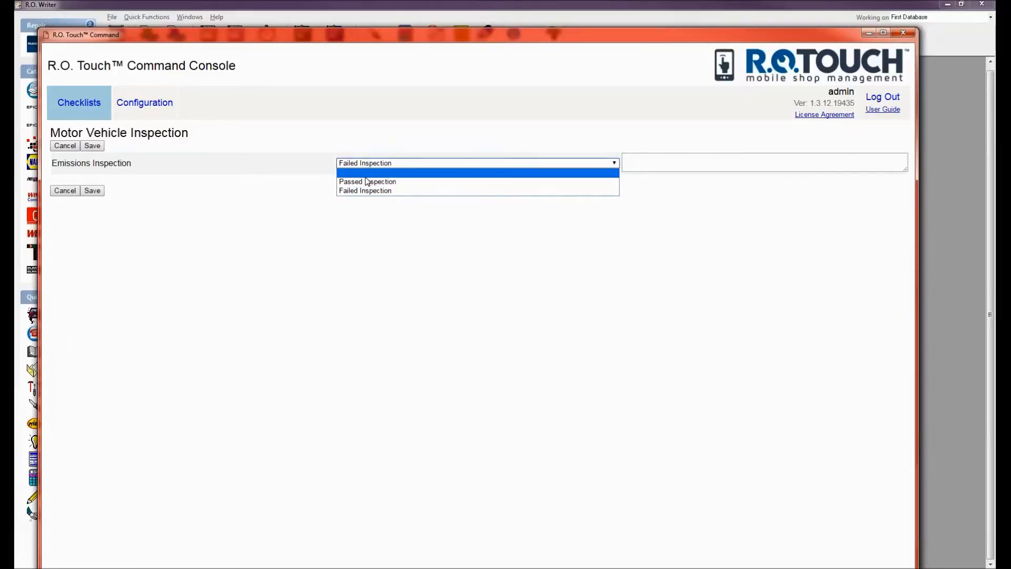
left_click(367, 182)
left_click(703, 165)
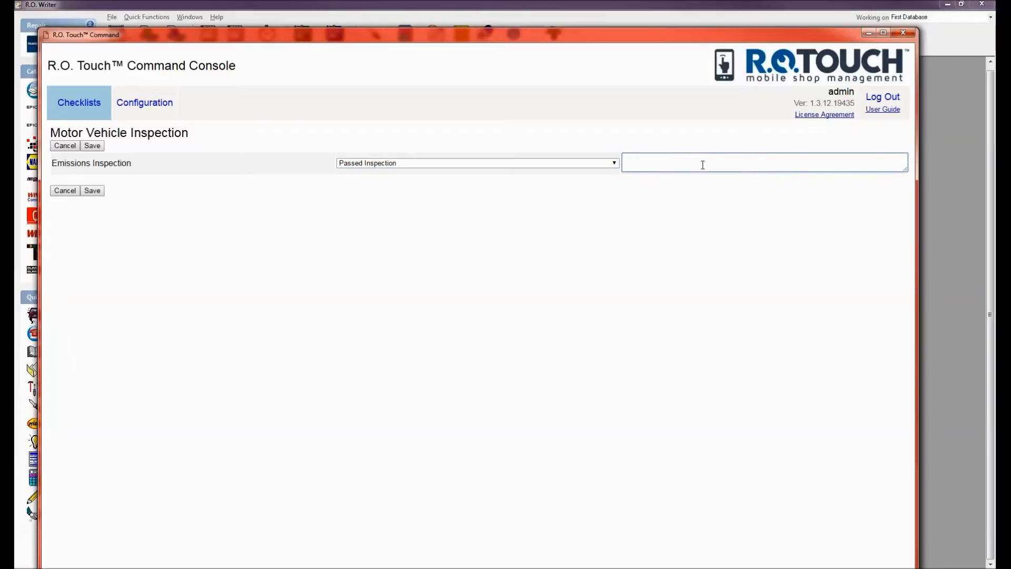
type("re tested pas")
left_click(92, 191)
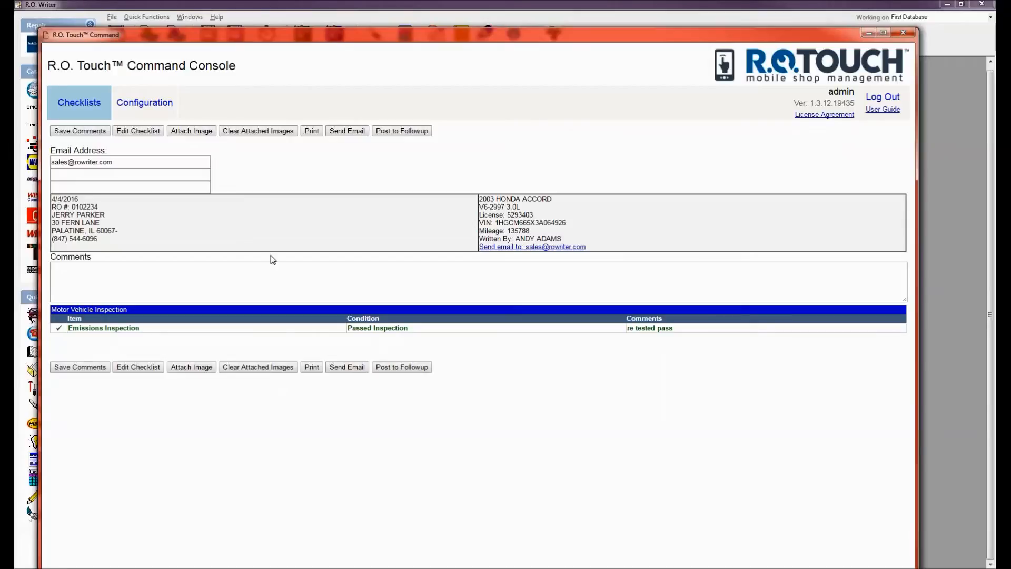
Begin attaching an image, then go back to the Checklists list of repair orders.
left_click(196, 368)
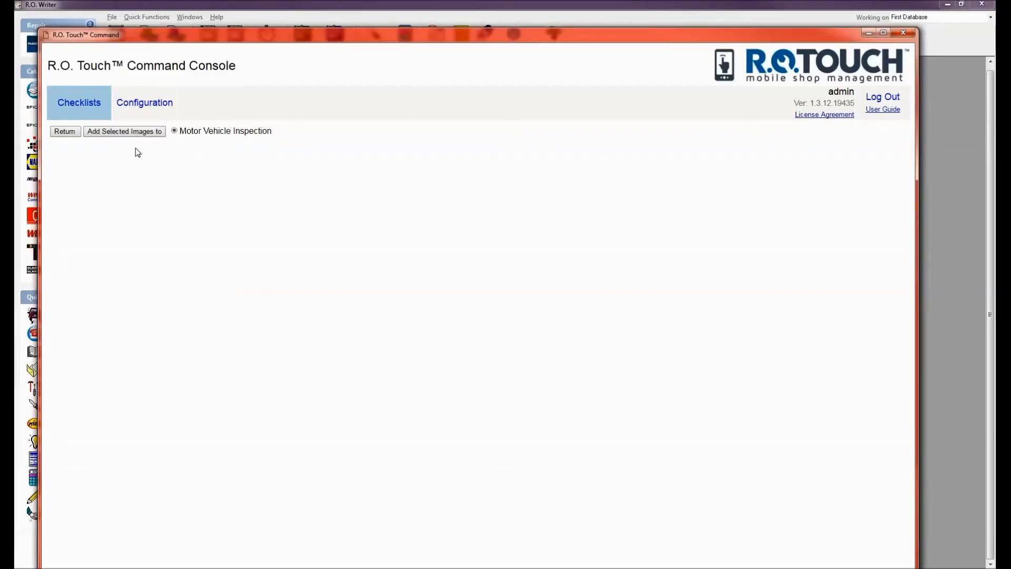
left_click(80, 108)
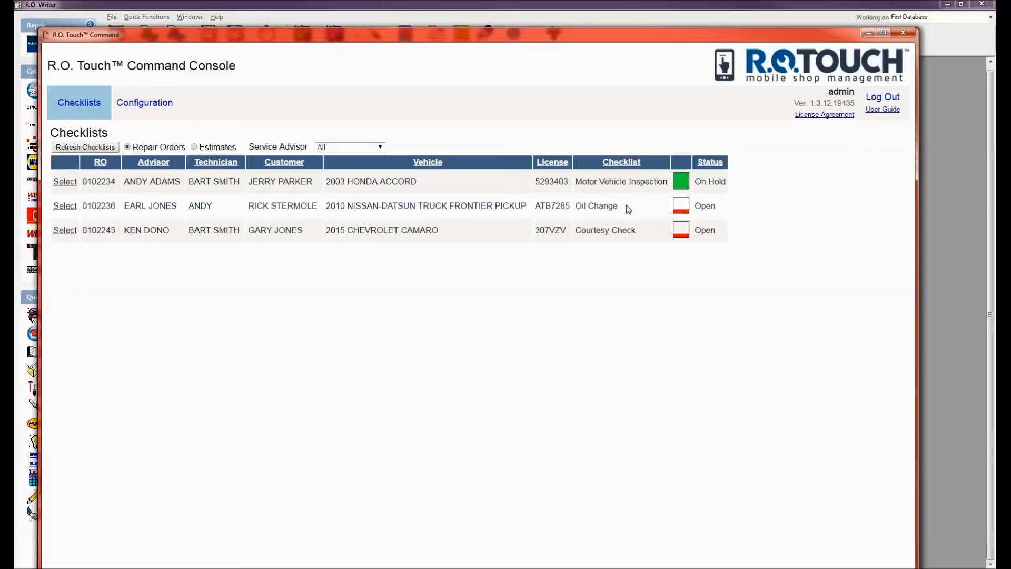
On RO 0102236's Oil Change checklist, rate front tires Caution: May Require Attention and rear tires Inspected & OK.
left_click(76, 206)
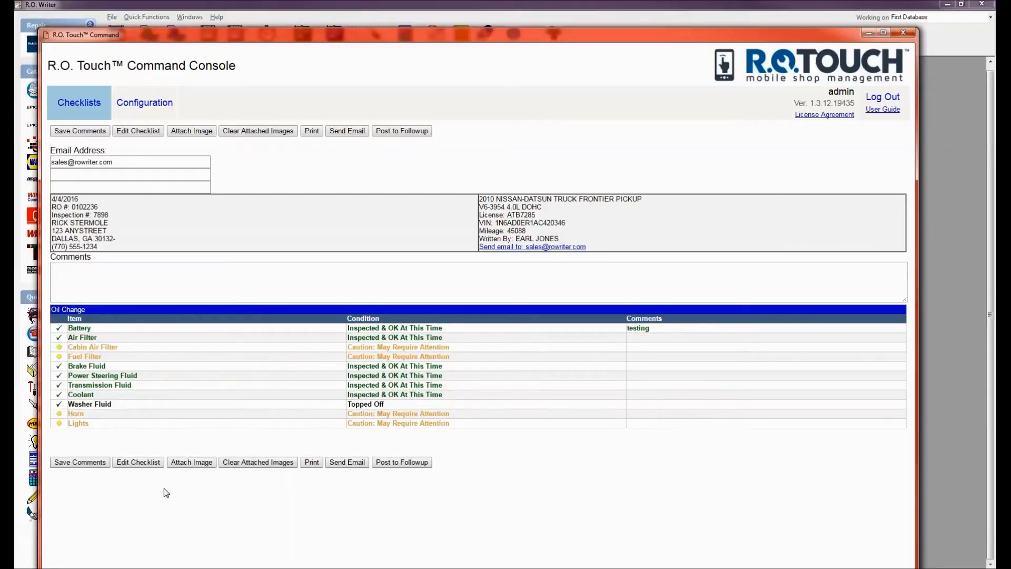
left_click(124, 463)
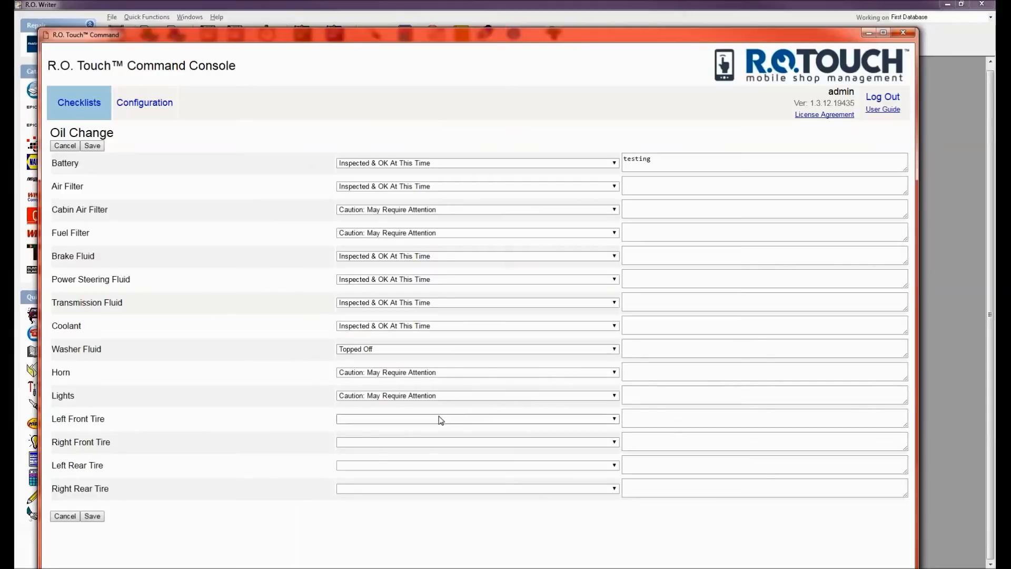
left_click(441, 420)
left_click(392, 446)
left_click(384, 442)
left_click(384, 470)
left_click(383, 466)
left_click(382, 483)
left_click(378, 489)
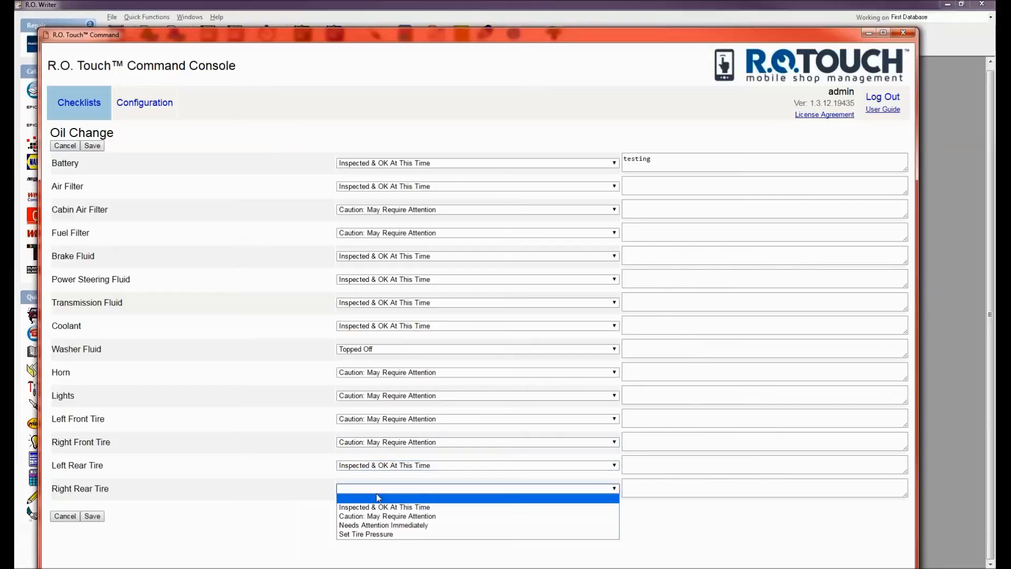
left_click(374, 508)
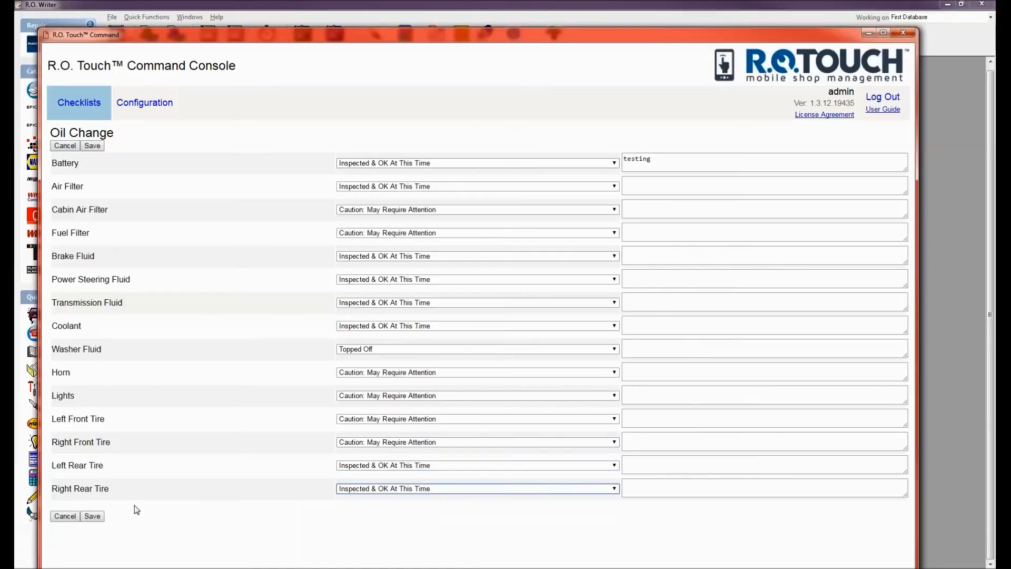
Save the Oil Change checklist and return to the repair orders list.
left_click_drag(263, 35, 264, 9)
left_click(93, 489)
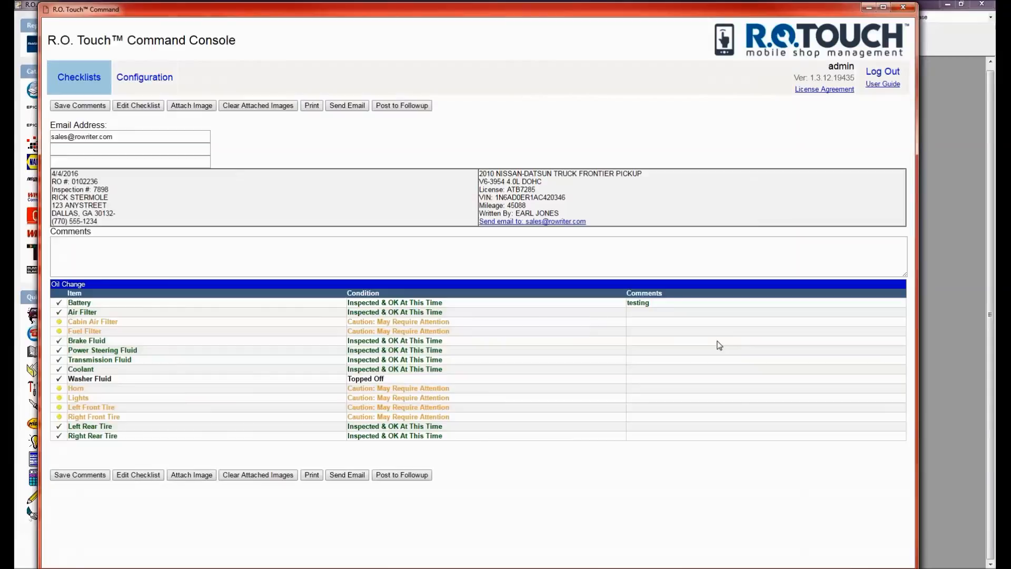
left_click(71, 78)
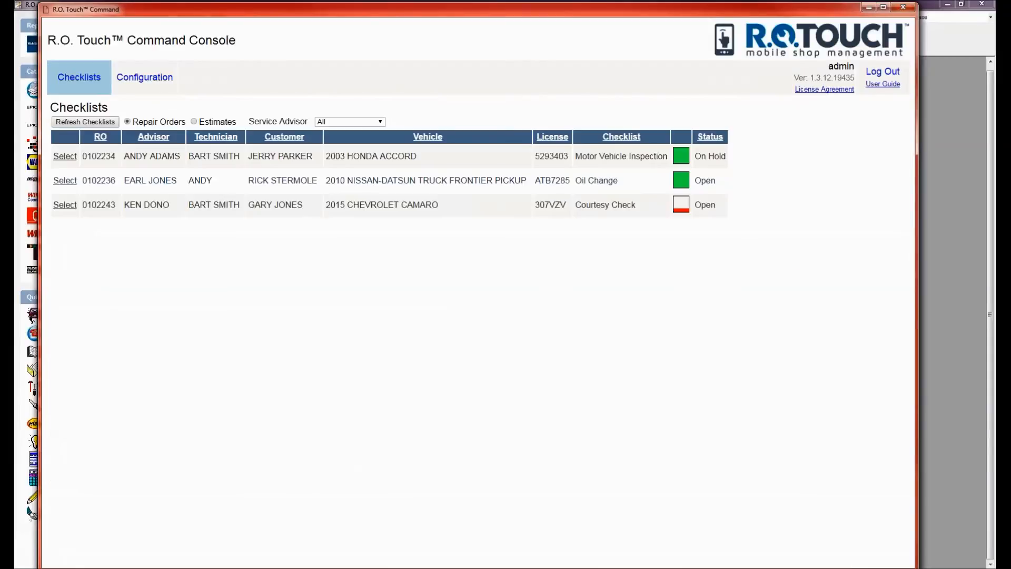